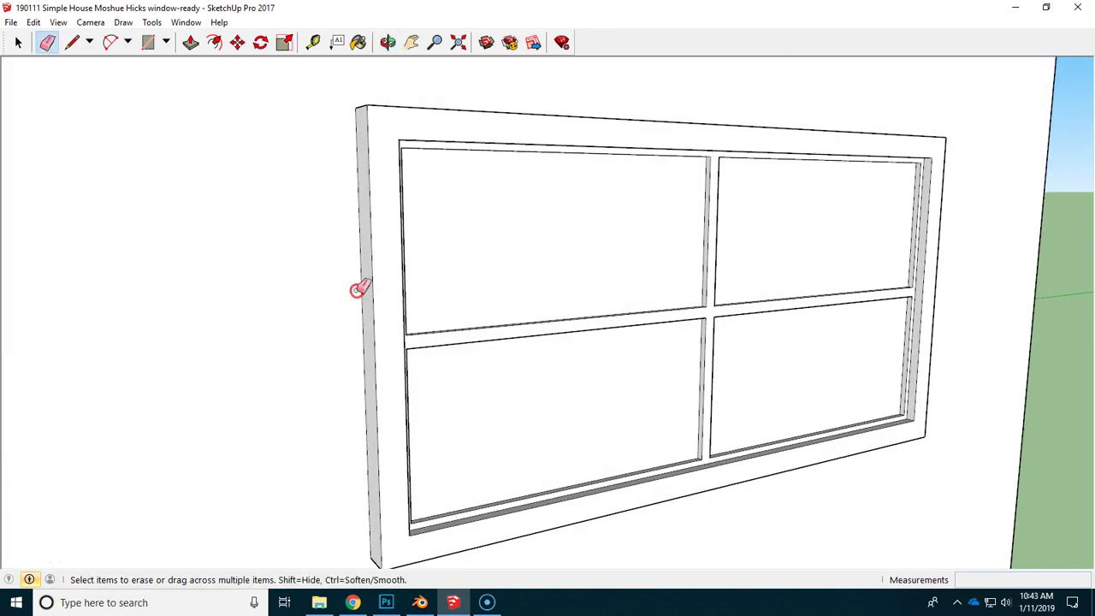
Orbit to the side wall and window-select the rectangle outlined on it
{"action": "scroll", "coordinate": [738, 356], "scroll_direction": "down", "scroll_amount": 5}
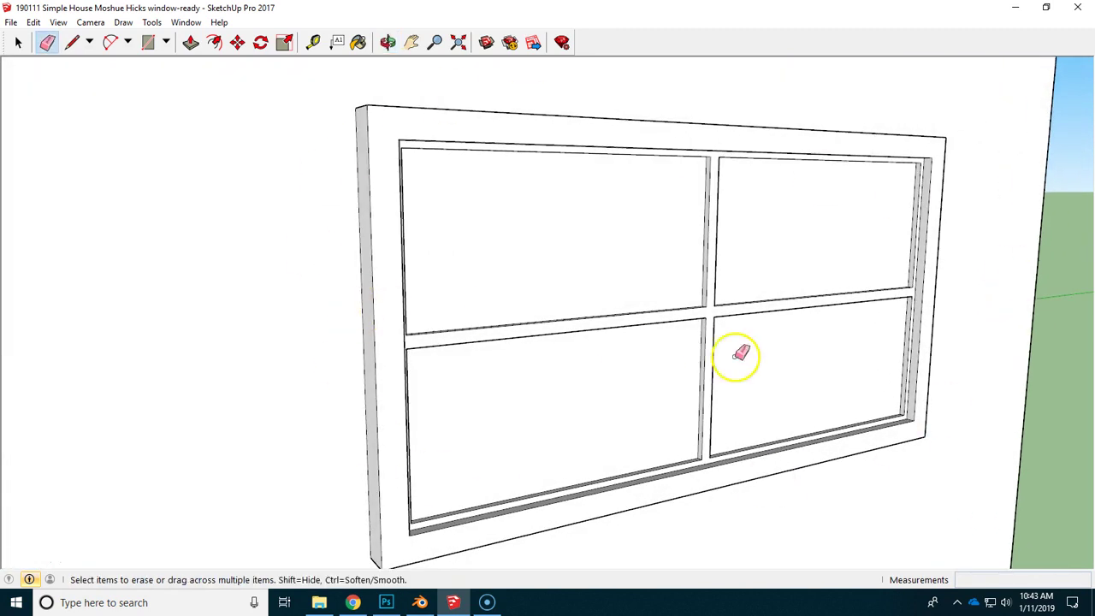
{"action": "mouse_move", "coordinate": [756, 357]}
{"action": "middle_mouse_down"}
{"action": "mouse_move", "coordinate": [660, 313]}
{"action": "mouse_move", "coordinate": [585, 312]}
{"action": "middle_mouse_up"}
{"action": "left_click", "coordinate": [435, 169]}
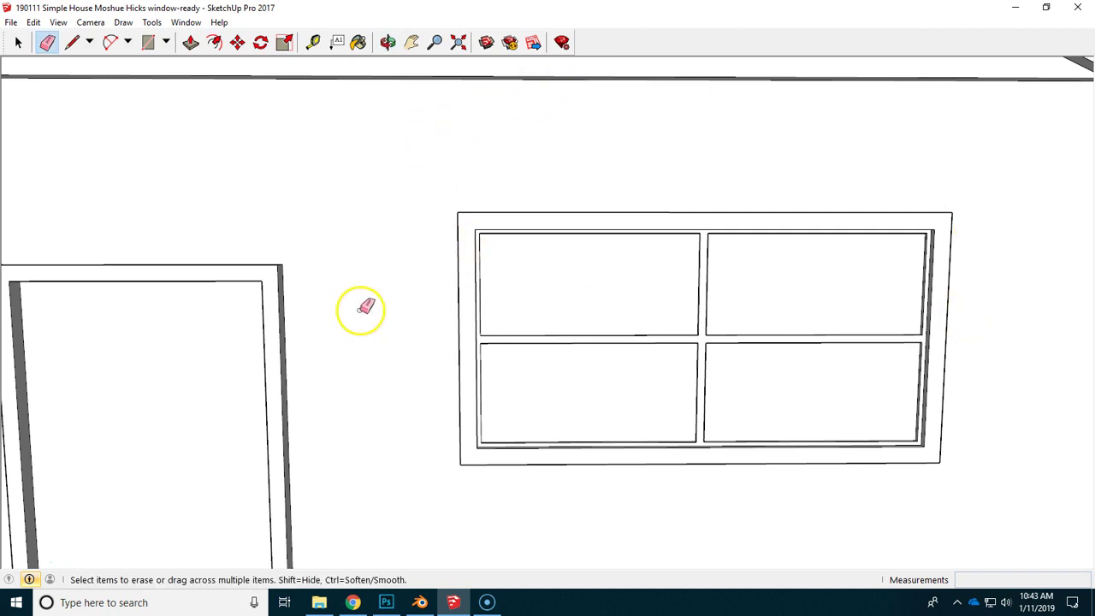
{"action": "mouse_move", "coordinate": [306, 293]}
{"action": "middle_mouse_down"}
{"action": "mouse_move", "coordinate": [452, 345]}
{"action": "mouse_move", "coordinate": [589, 368]}
{"action": "mouse_move", "coordinate": [802, 367]}
{"action": "mouse_move", "coordinate": [1058, 344]}
{"action": "mouse_move", "coordinate": [965, 320]}
{"action": "mouse_move", "coordinate": [527, 358]}
{"action": "mouse_move", "coordinate": [724, 332]}
{"action": "middle_mouse_up"}
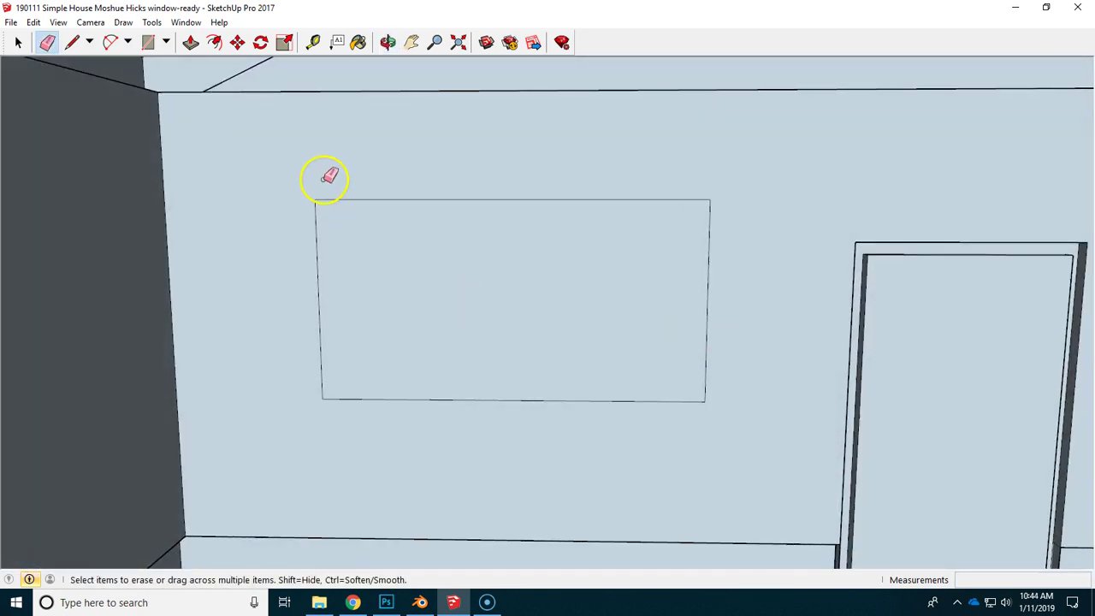
{"action": "key", "text": "space"}
{"action": "left_click_drag", "start_coordinate": [284, 174], "coordinate": [742, 452]}
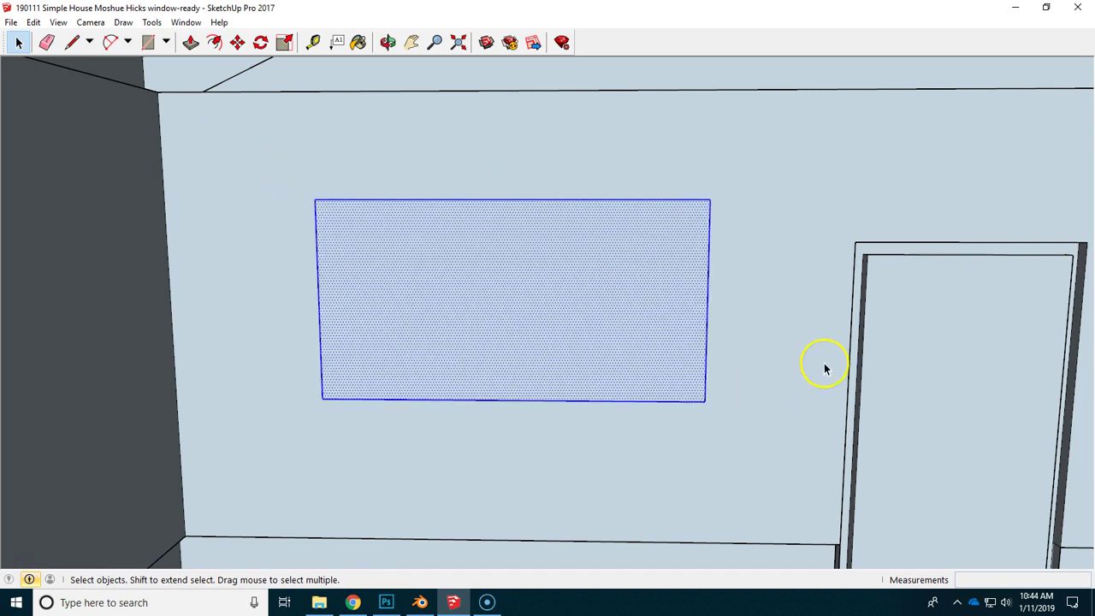
{"action": "middle_click_drag", "start_coordinate": [826, 370], "coordinate": [162, 386]}
{"action": "middle_click_drag", "start_coordinate": [607, 354], "coordinate": [365, 289]}
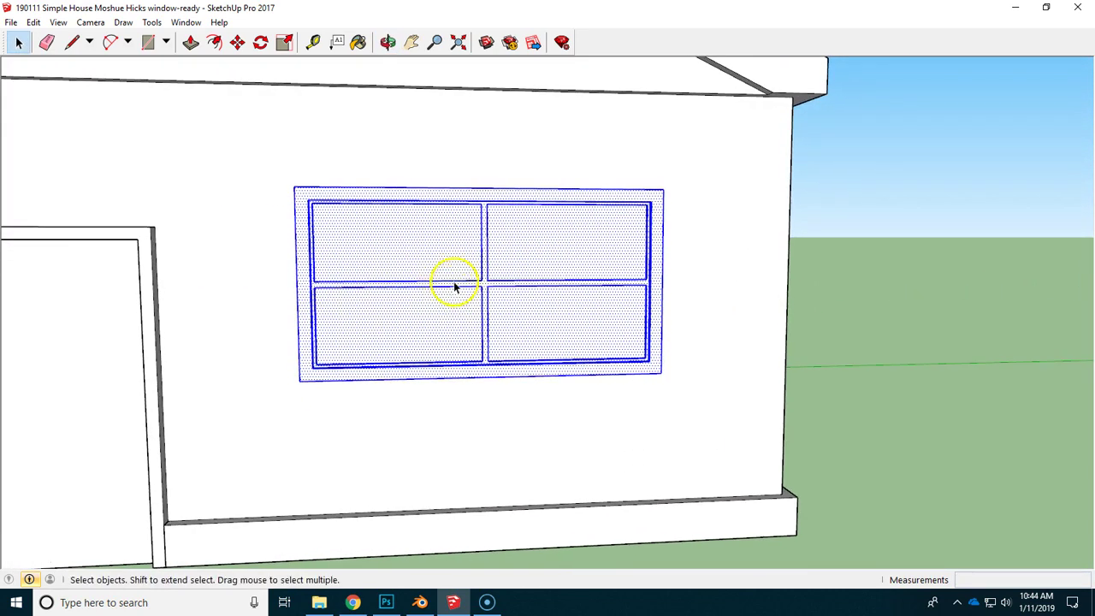
Make the selection a component named Window with Cut opening enabled
{"action": "right_click", "coordinate": [475, 285]}
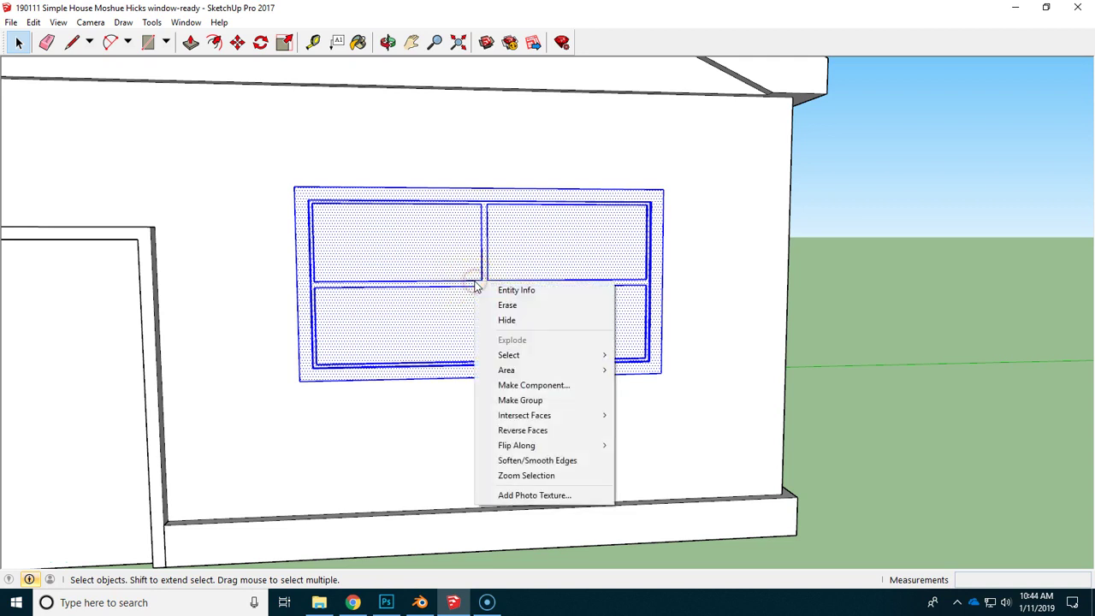
{"action": "left_click", "coordinate": [543, 386]}
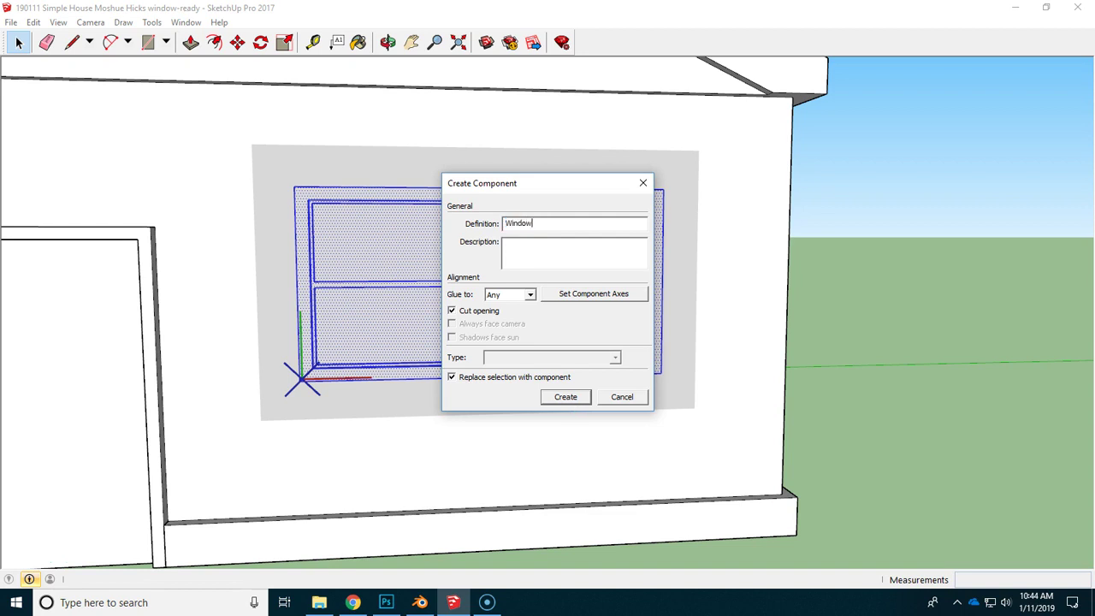
{"action": "left_click", "coordinate": [565, 397]}
Clear the selection, pick the Window component, and orbit to the house corner and side wall
{"action": "left_click", "coordinate": [914, 272]}
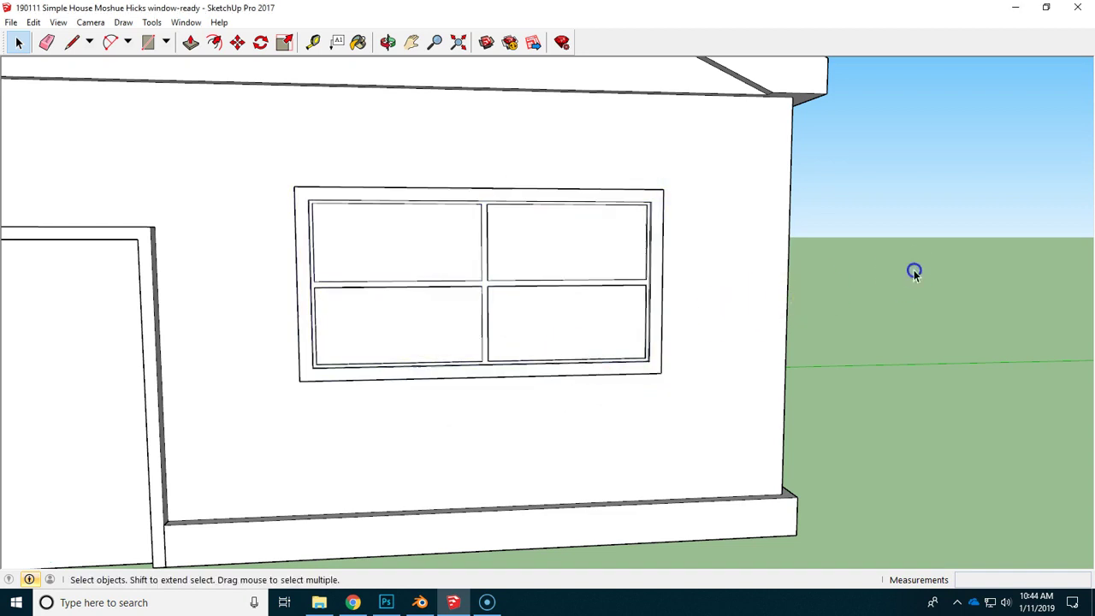
{"action": "left_click", "coordinate": [687, 275]}
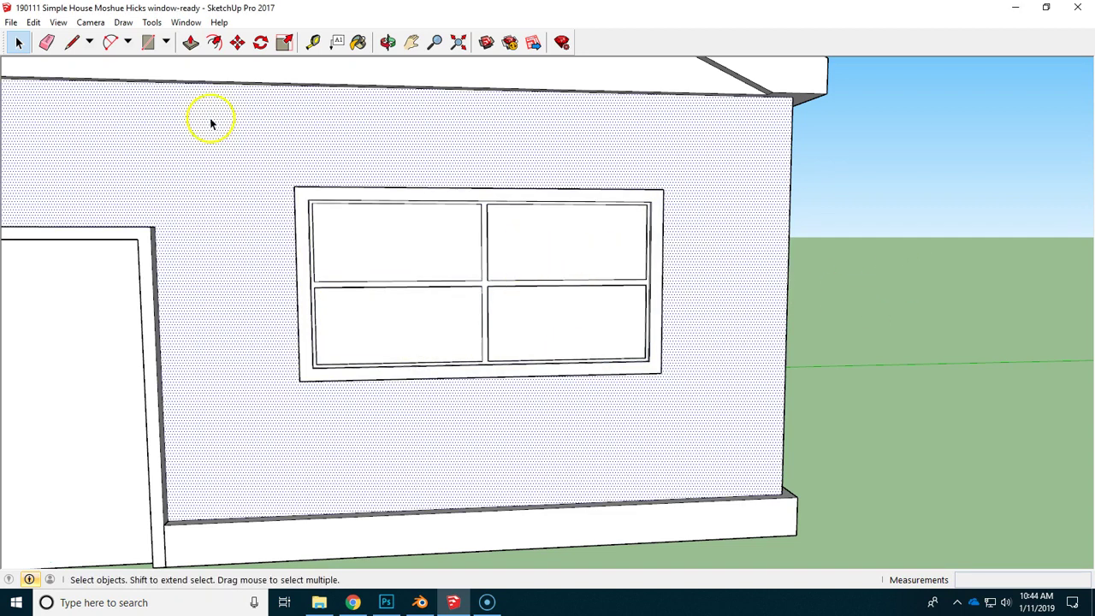
{"action": "left_click", "coordinate": [128, 287]}
{"action": "left_click", "coordinate": [147, 282]}
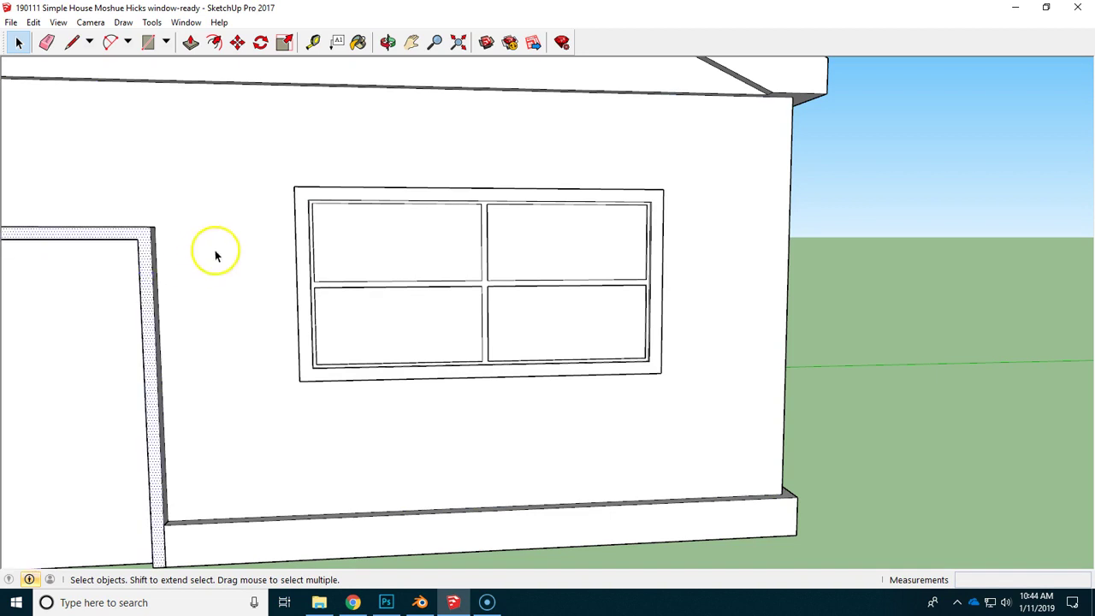
{"action": "left_click", "coordinate": [274, 261]}
{"action": "left_click", "coordinate": [340, 272]}
{"action": "middle_click_drag", "start_coordinate": [478, 248], "coordinate": [349, 293]}
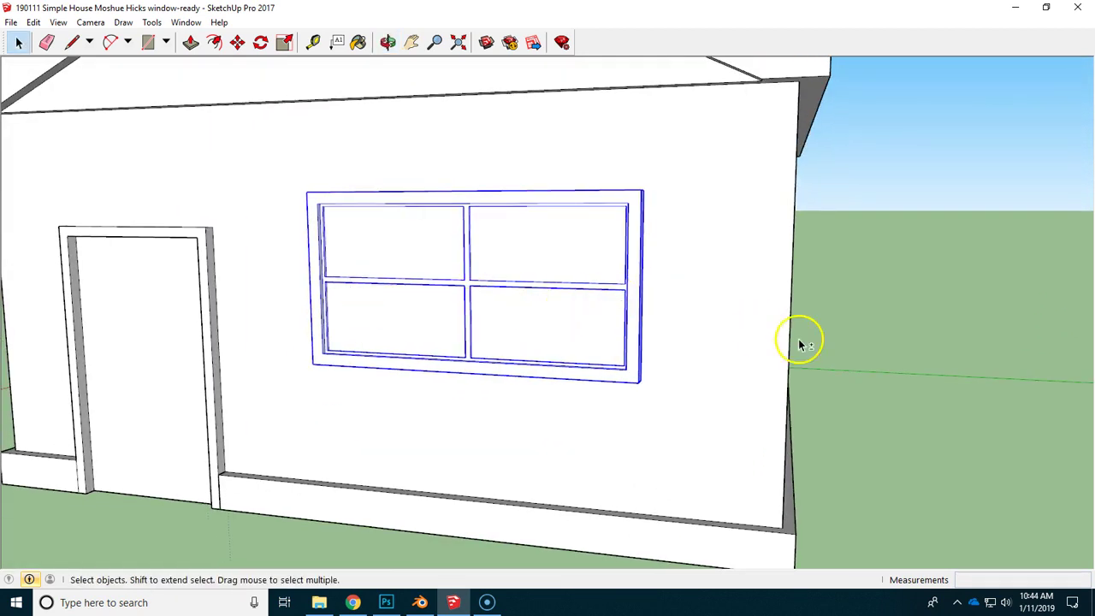
{"action": "middle_click_drag", "start_coordinate": [769, 338], "coordinate": [484, 303]}
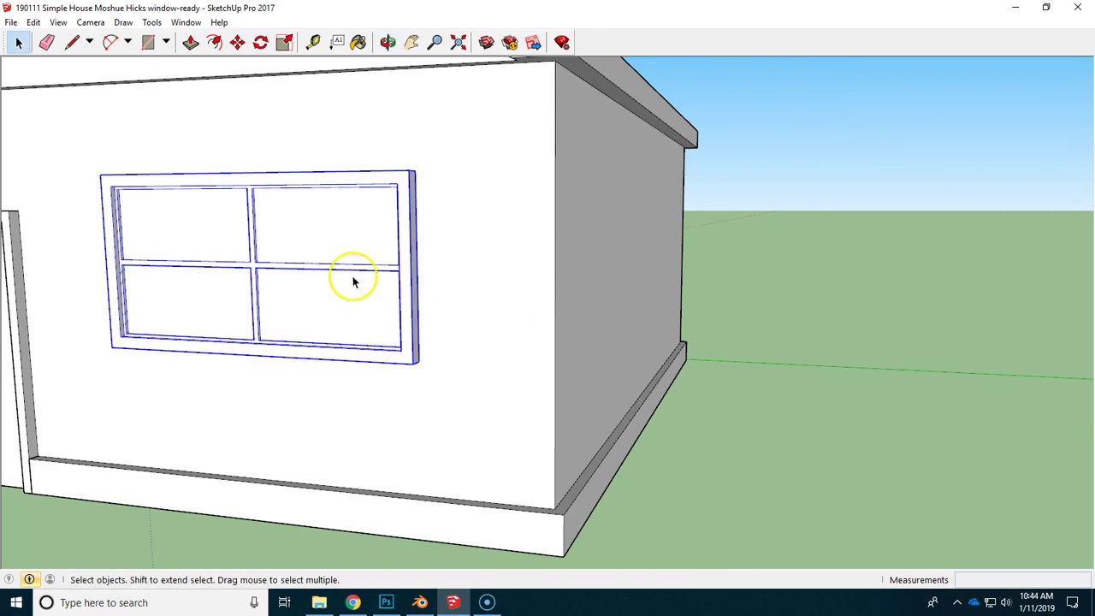
Copy the Window component from its centre and place the copy to the right of the house
{"action": "key", "text": "m"}
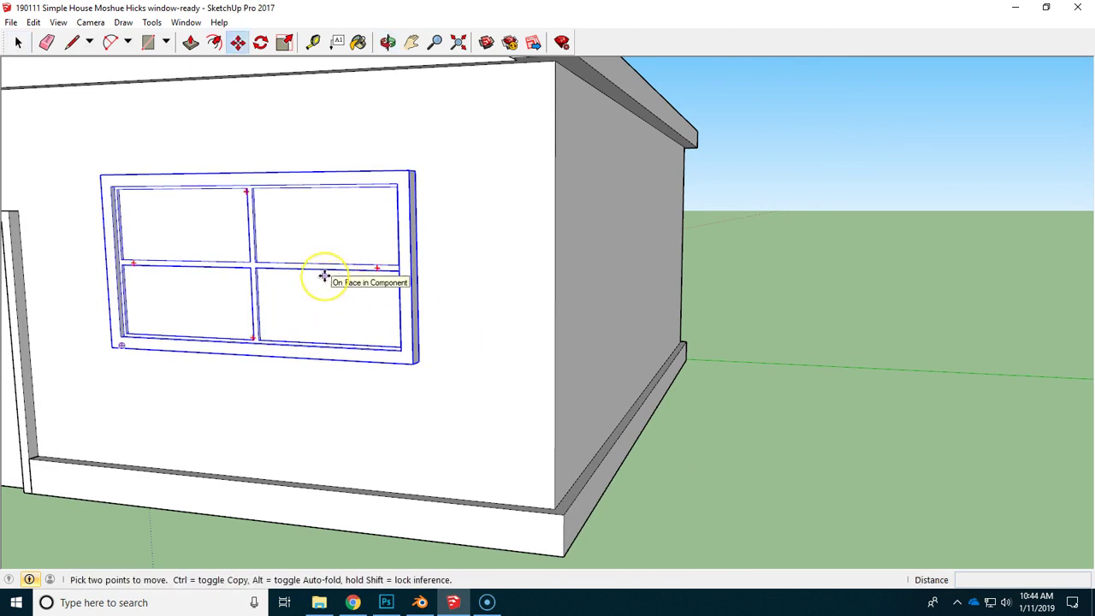
{"action": "left_click", "coordinate": [288, 282]}
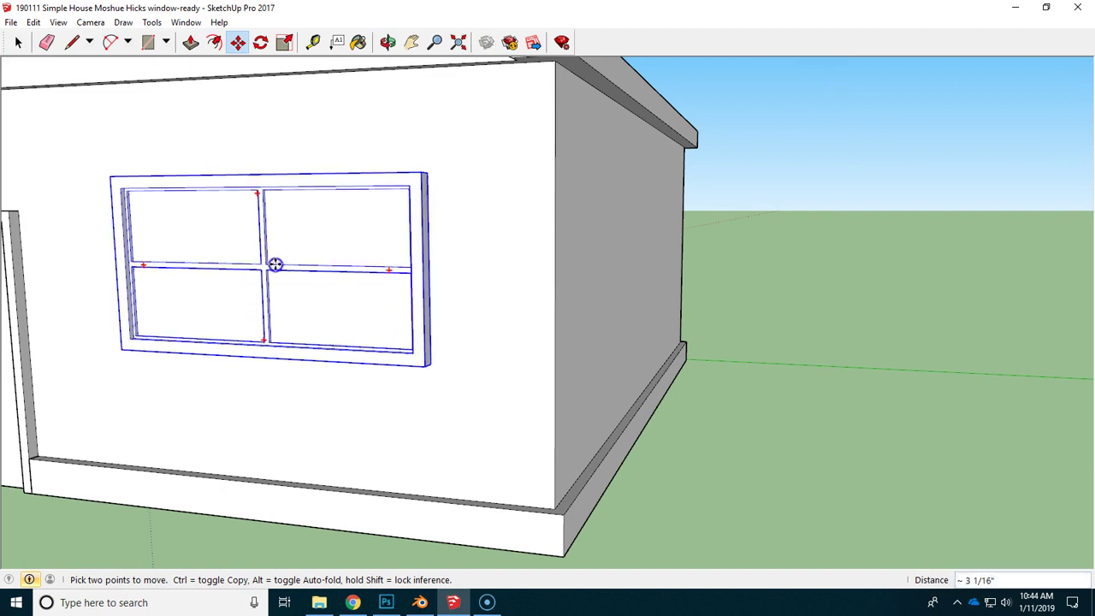
{"action": "key", "text": "ctrl"}
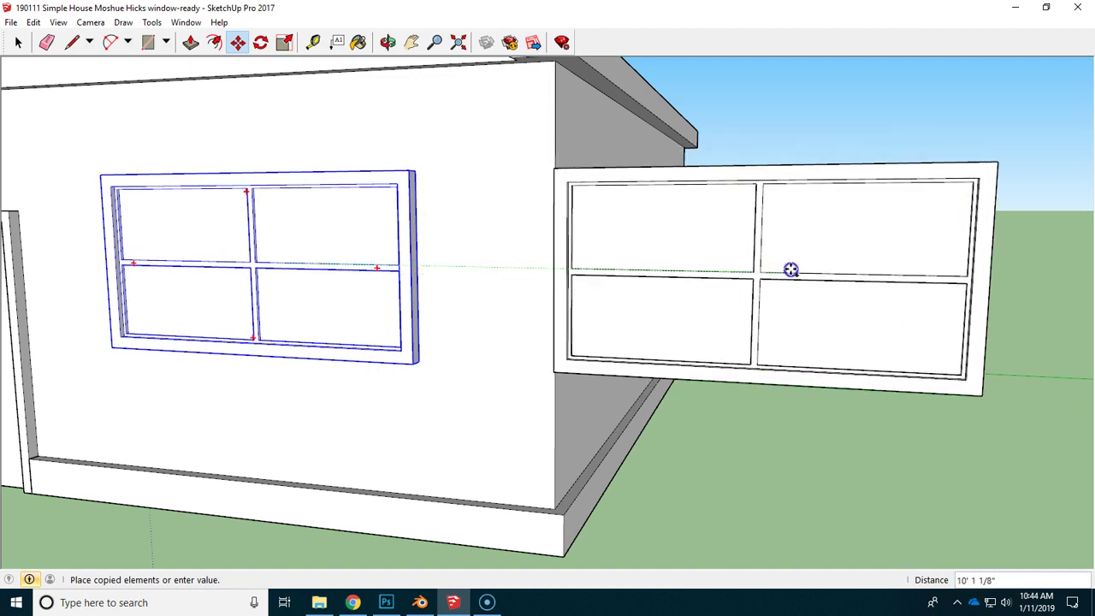
{"action": "left_click", "coordinate": [848, 268]}
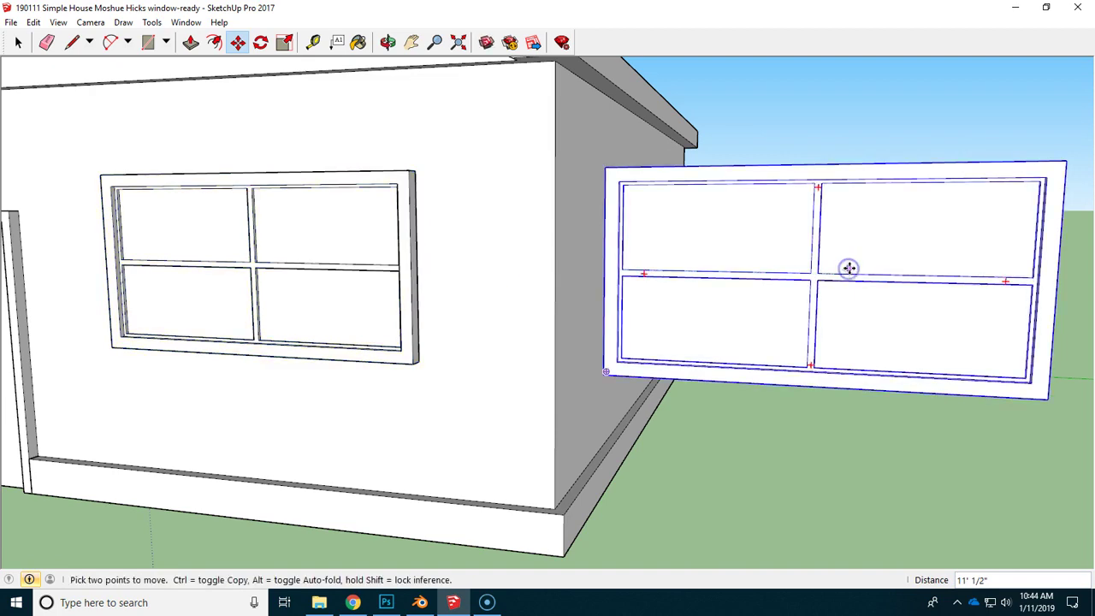
{"action": "mouse_move", "coordinate": [855, 265]}
{"action": "middle_mouse_down"}
{"action": "mouse_move", "coordinate": [789, 357]}
{"action": "mouse_move", "coordinate": [607, 431]}
{"action": "mouse_move", "coordinate": [356, 377]}
{"action": "mouse_move", "coordinate": [391, 308]}
{"action": "mouse_move", "coordinate": [434, 302]}
{"action": "mouse_move", "coordinate": [443, 337]}
{"action": "middle_mouse_up"}
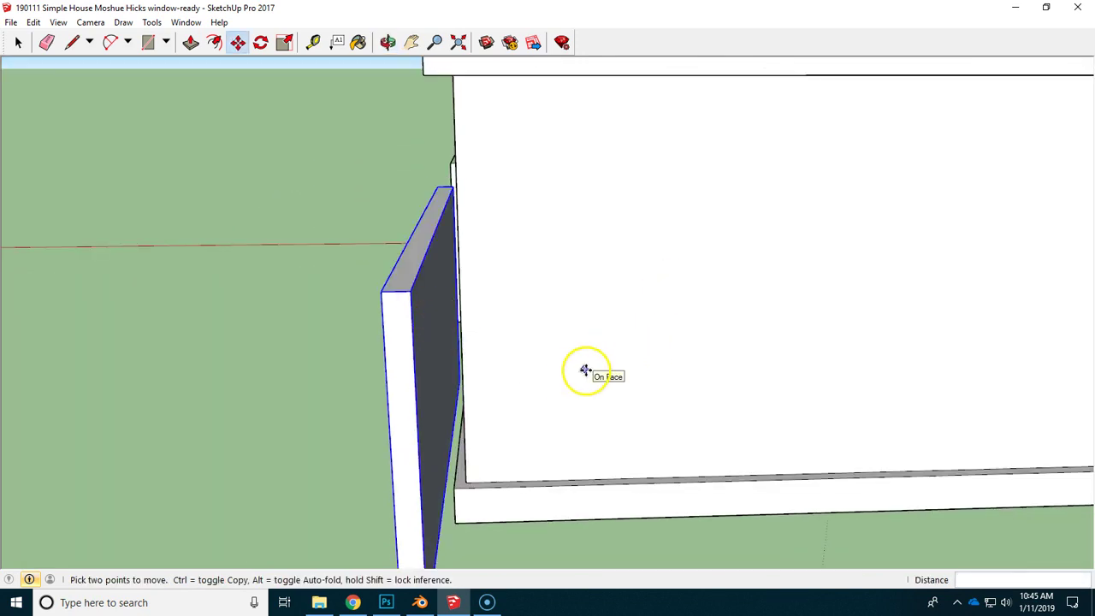
{"action": "middle_click_drag", "start_coordinate": [567, 366], "coordinate": [567, 268]}
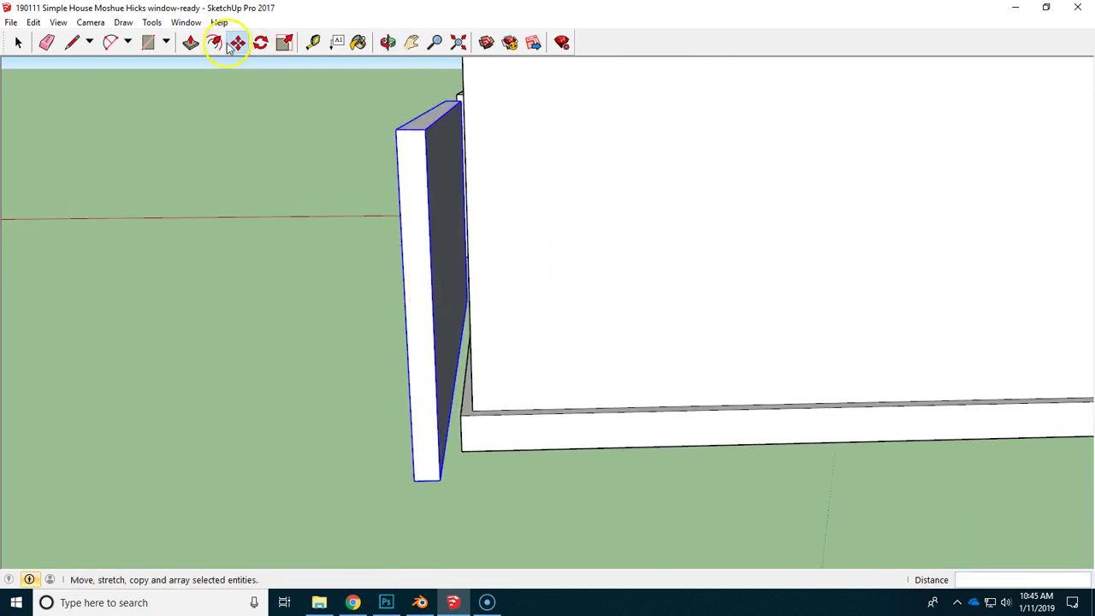
{"action": "left_click", "coordinate": [260, 42]}
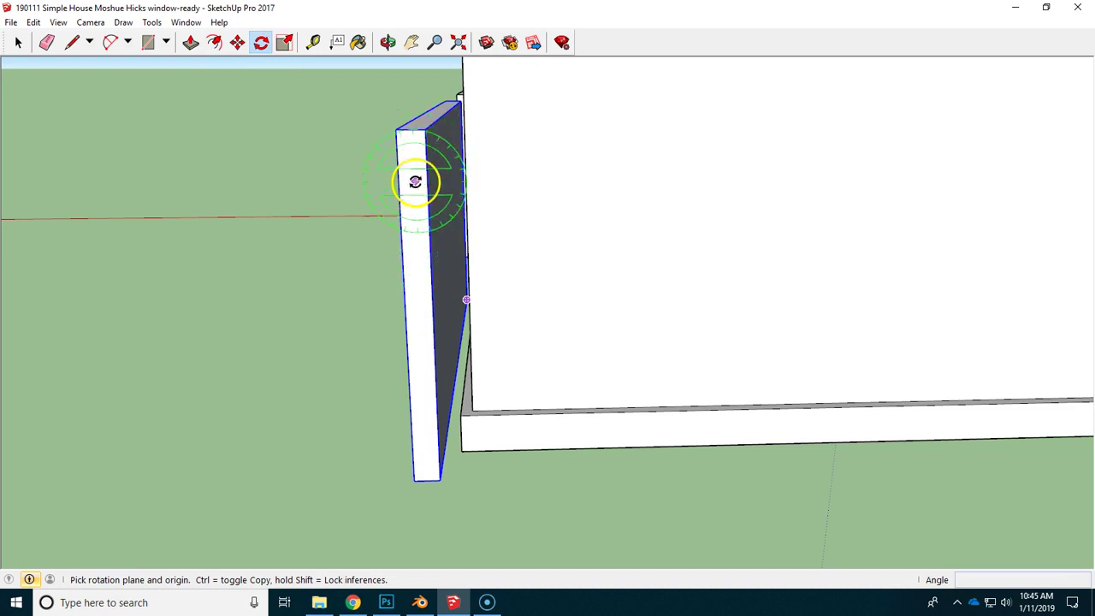
{"action": "middle_click_drag", "start_coordinate": [415, 181], "coordinate": [426, 215]}
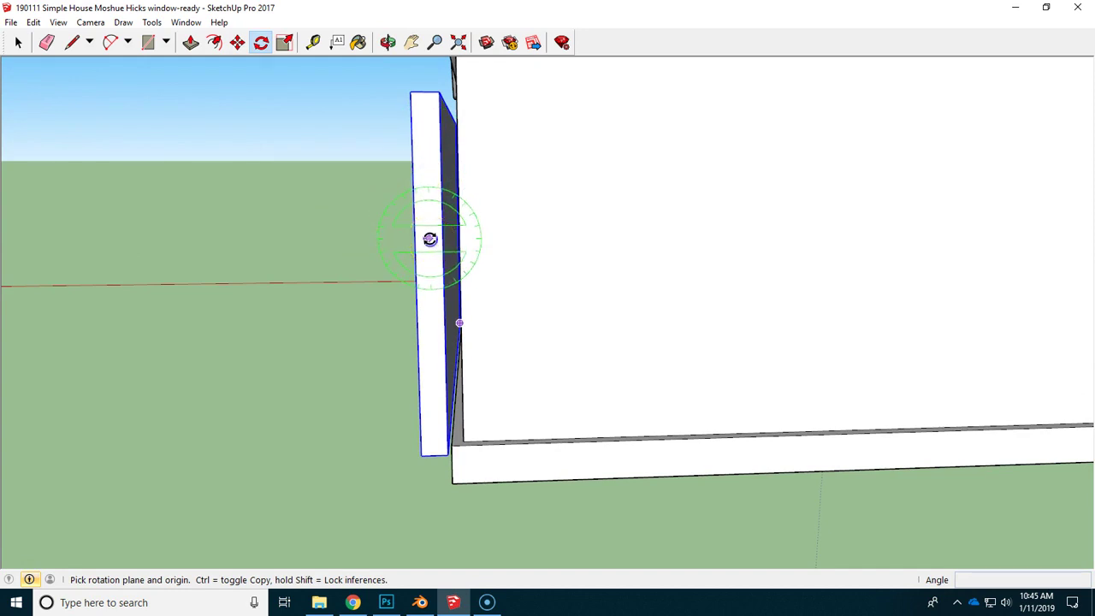
{"action": "left_click", "coordinate": [429, 238]}
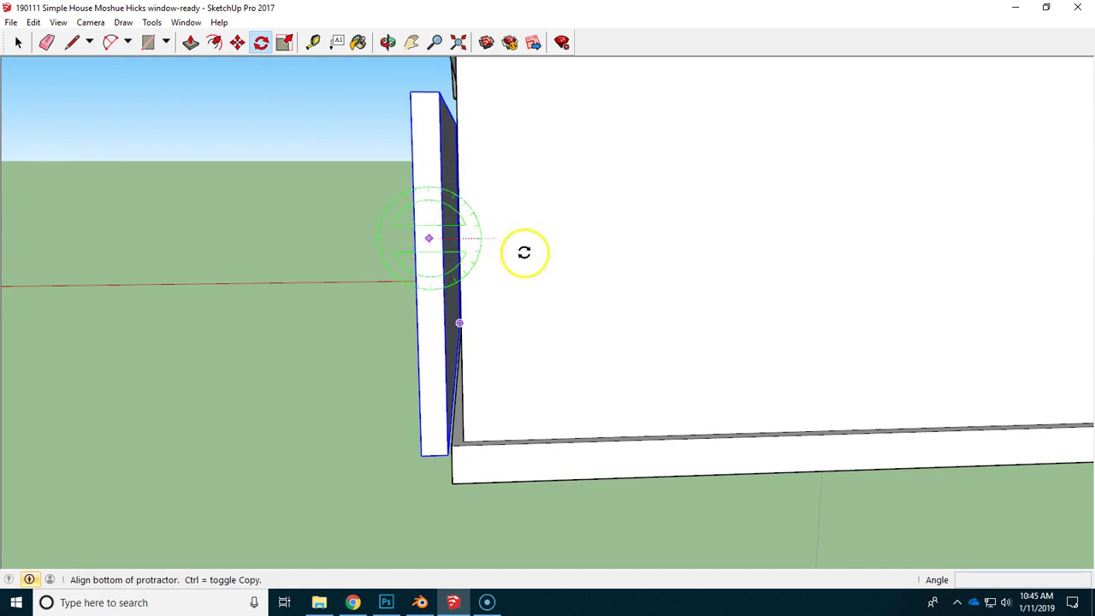
{"action": "left_click", "coordinate": [257, 243]}
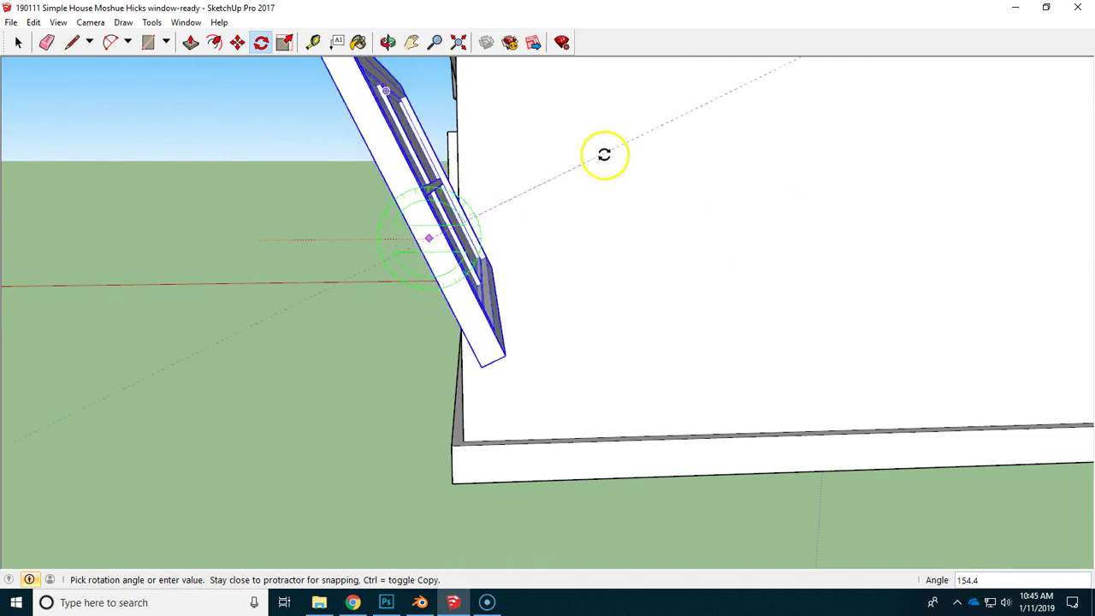
{"action": "key", "text": "Escape"}
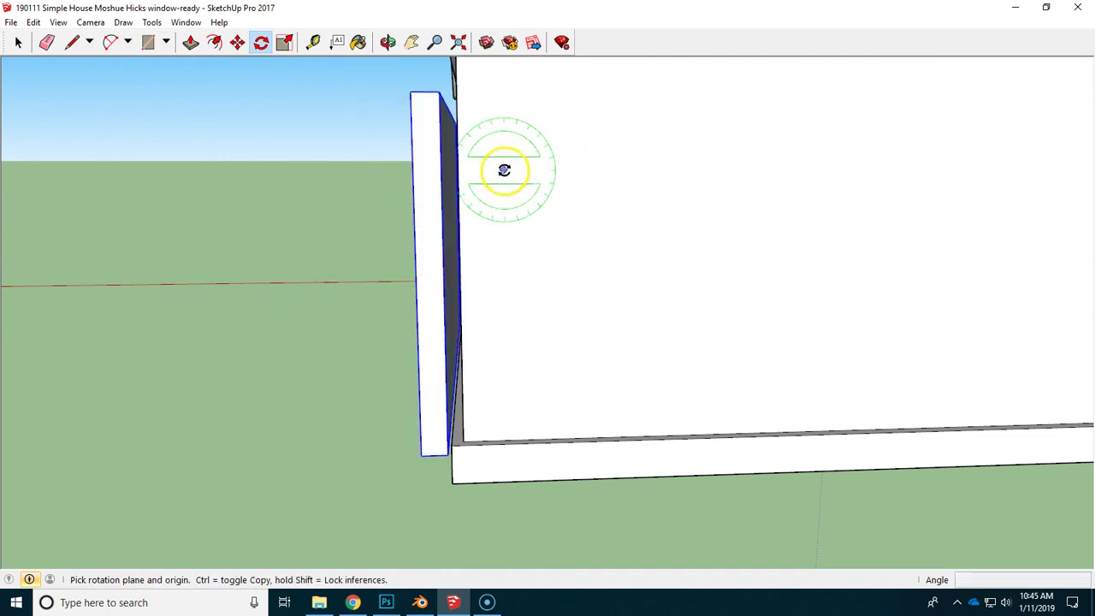
Rotate the window copy 90 degrees about its centre, starting from the red axis
{"action": "middle_click_drag", "start_coordinate": [502, 171], "coordinate": [492, 299]}
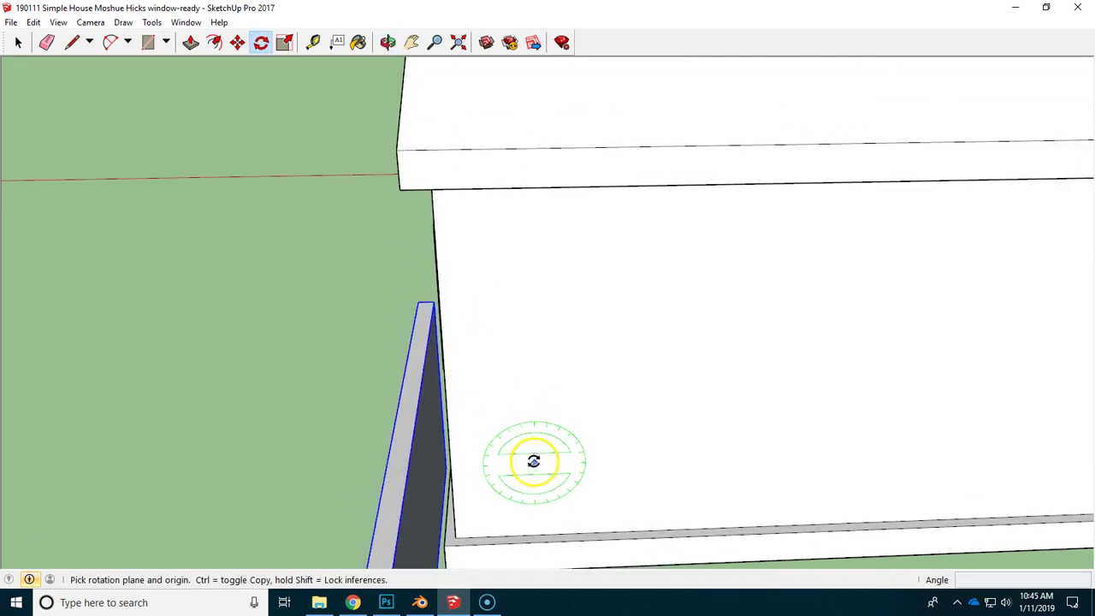
{"action": "middle_click_drag", "start_coordinate": [533, 457], "coordinate": [479, 263]}
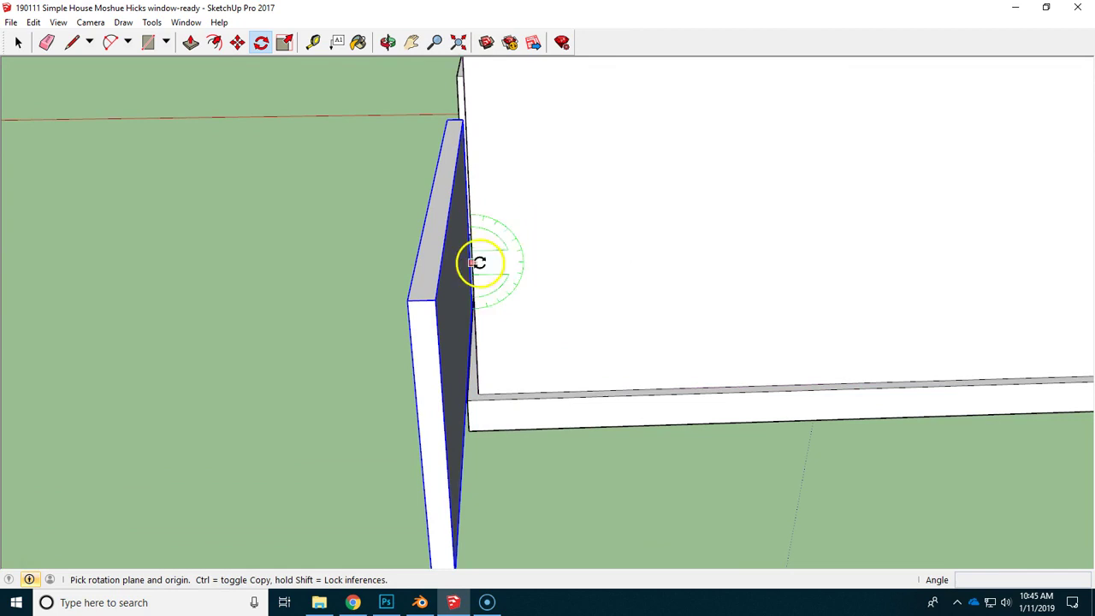
{"action": "left_click", "coordinate": [429, 253]}
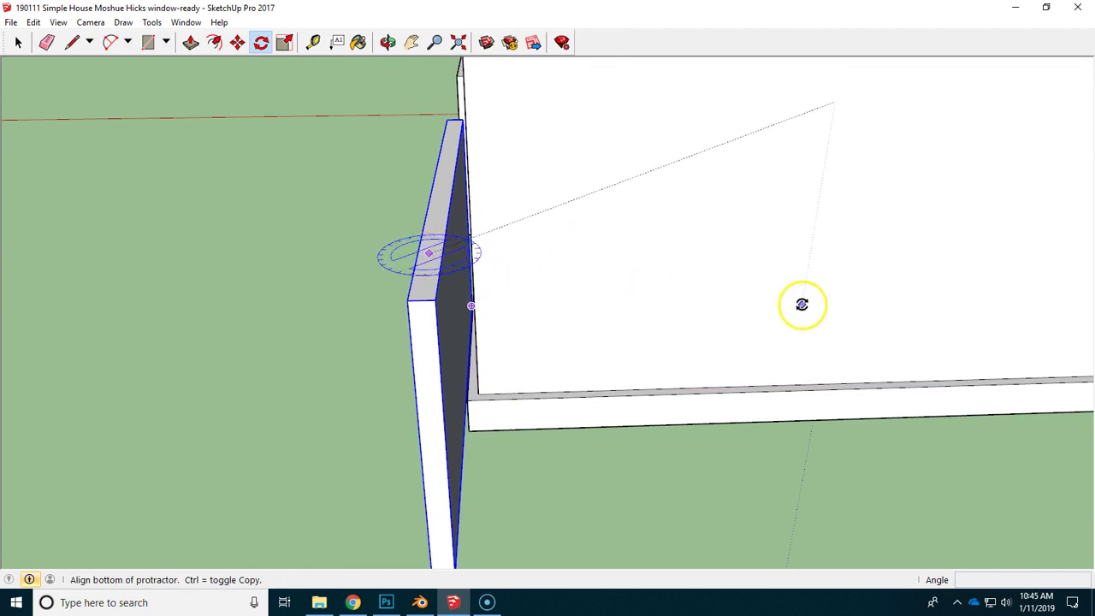
{"action": "left_click", "coordinate": [220, 262]}
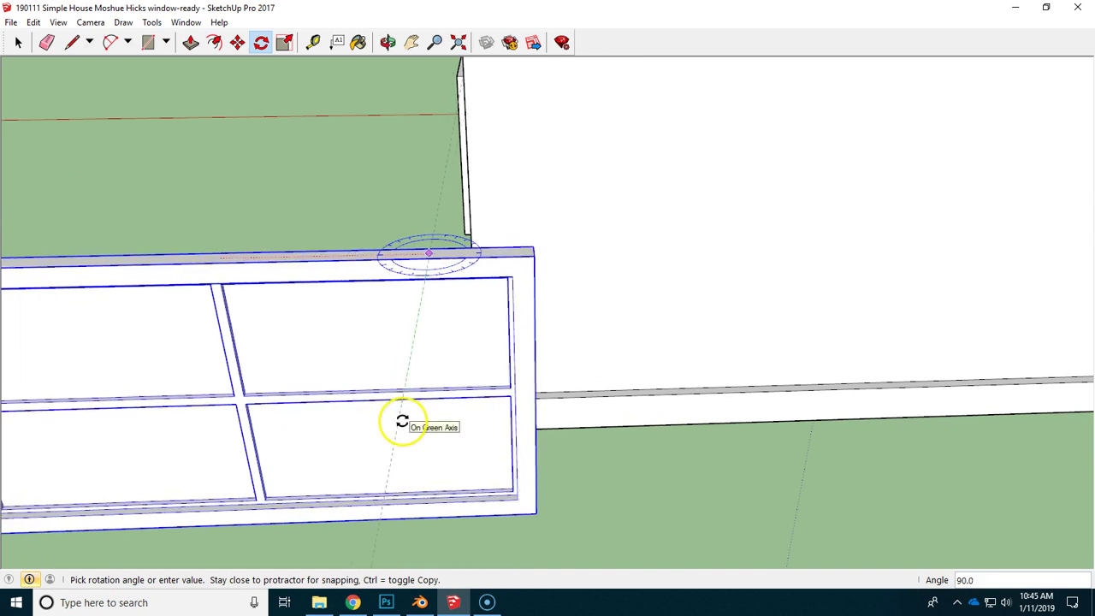
{"action": "left_click", "coordinate": [402, 421]}
{"action": "middle_click_drag", "start_coordinate": [245, 367], "coordinate": [521, 339]}
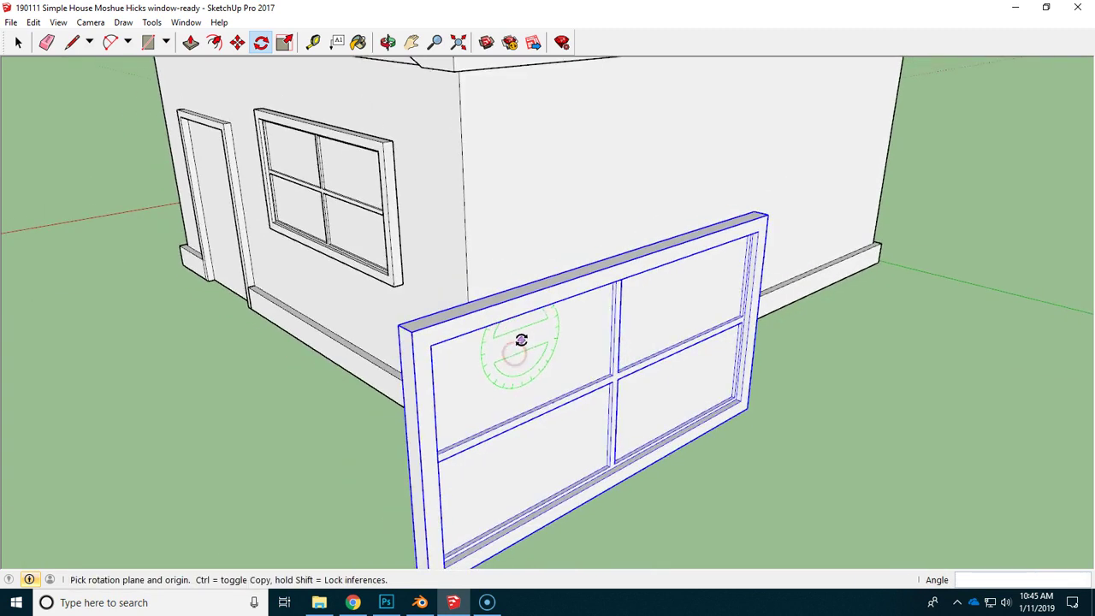
{"action": "scroll", "coordinate": [521, 340], "scroll_direction": "down", "scroll_amount": 3}
{"action": "middle_click_drag", "start_coordinate": [330, 391], "coordinate": [265, 318]}
Move the rotated window onto the long wall
{"action": "key", "text": "m"}
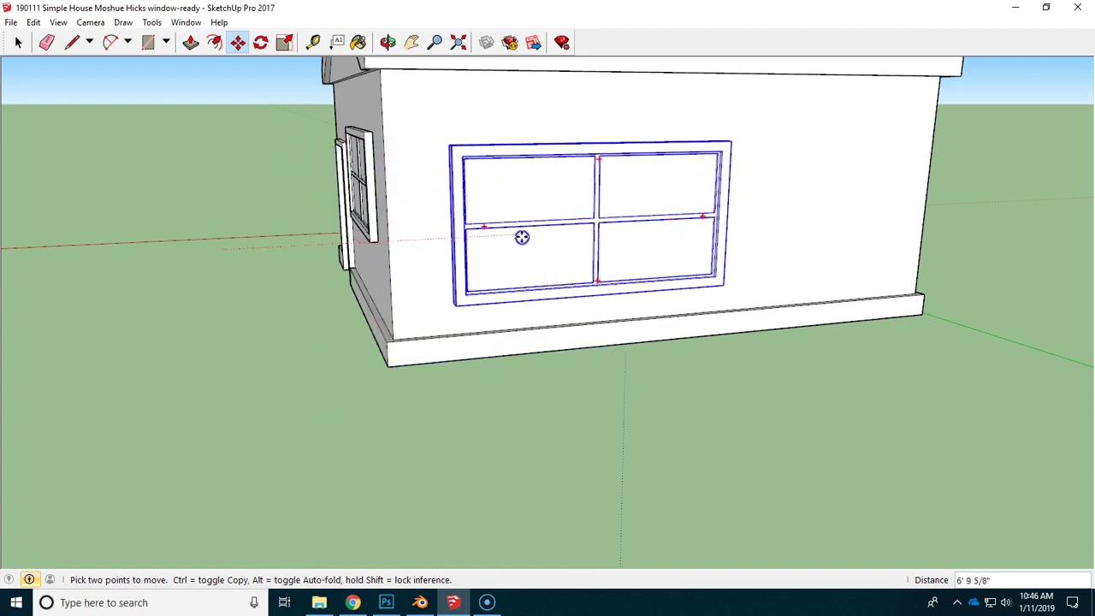
{"action": "left_click", "coordinate": [565, 235]}
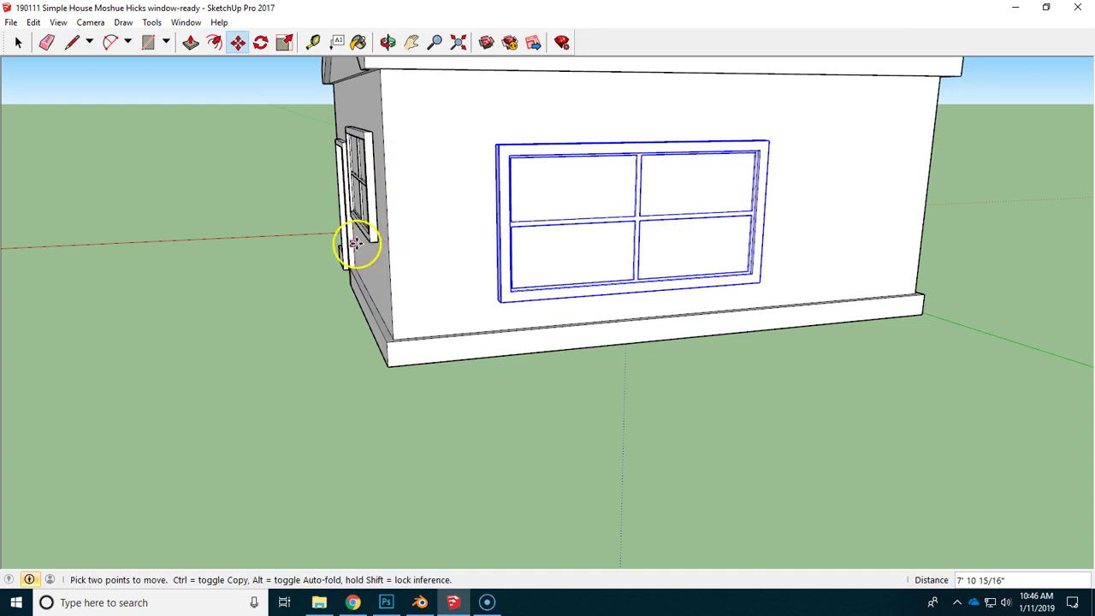
{"action": "middle_click_drag", "start_coordinate": [356, 244], "coordinate": [618, 254]}
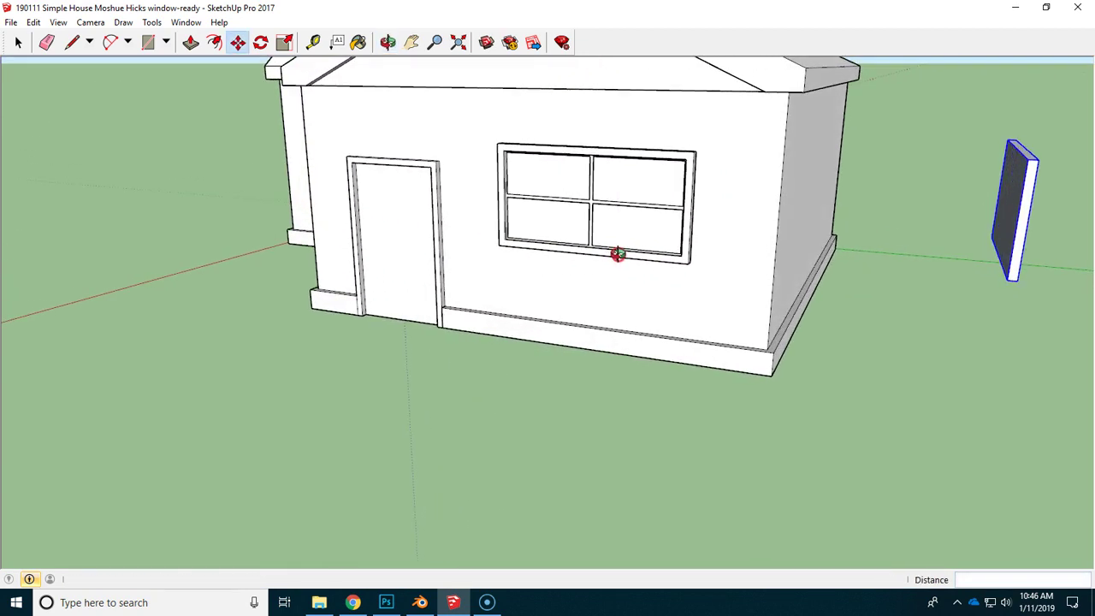
{"action": "left_click", "coordinate": [861, 206]}
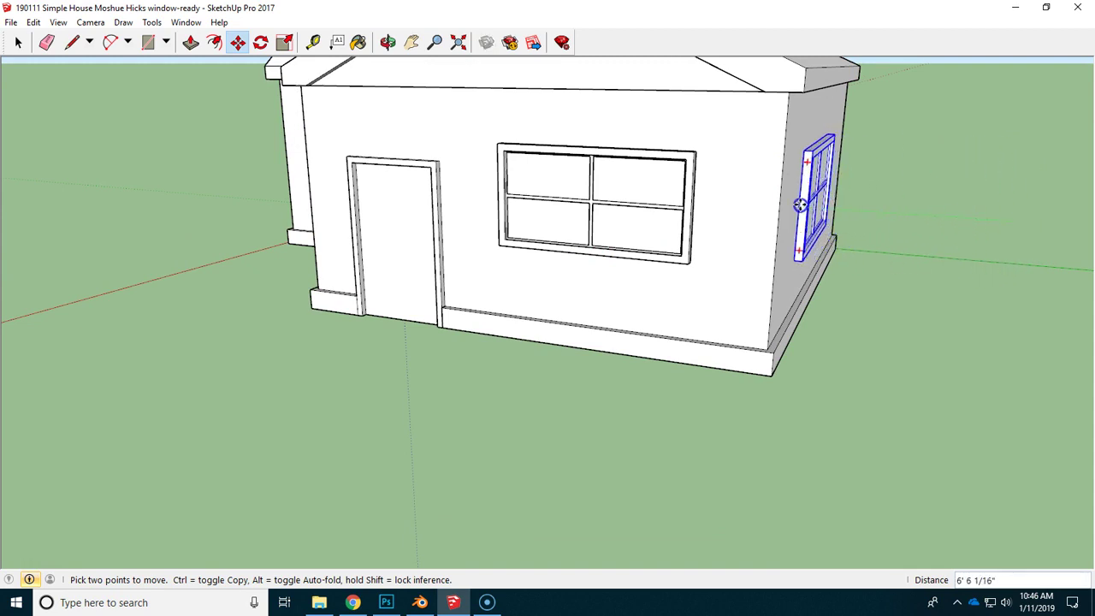
{"action": "left_click", "coordinate": [783, 200]}
Push the window 1/2 inch into the wall surface
{"action": "scroll", "coordinate": [783, 198], "scroll_direction": "up", "scroll_amount": 5}
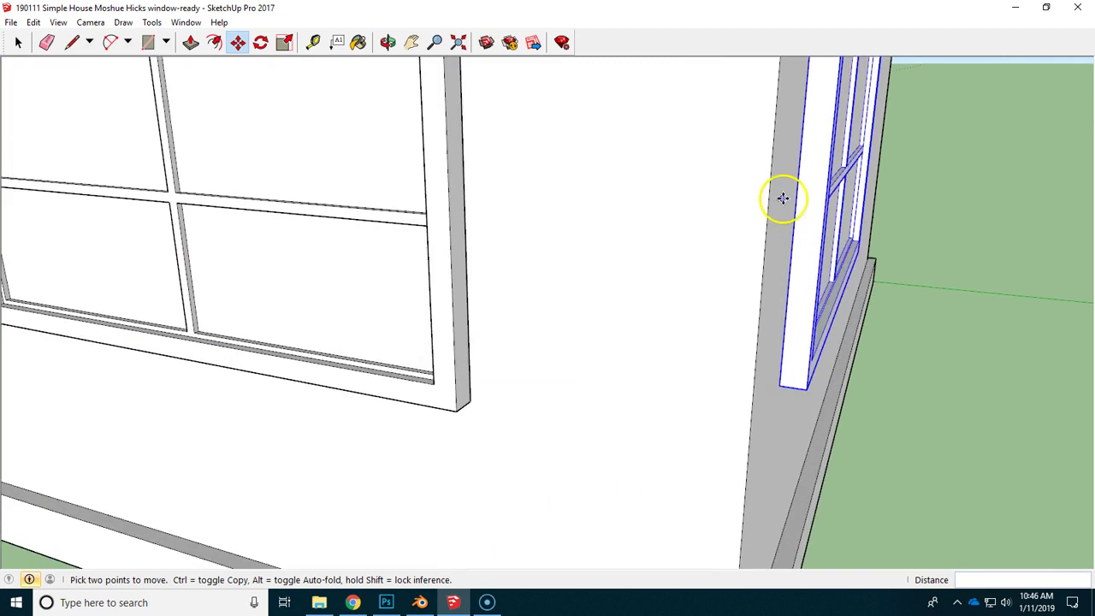
{"action": "scroll", "coordinate": [781, 198], "scroll_direction": "up", "scroll_amount": 1}
{"action": "middle_click_drag", "start_coordinate": [780, 198], "coordinate": [812, 188]}
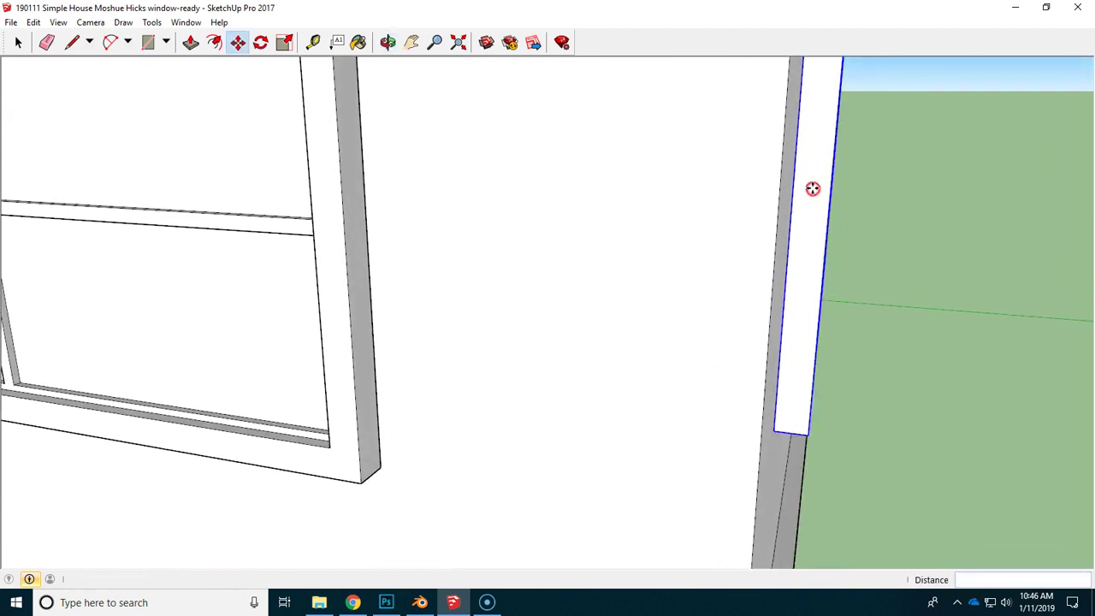
{"action": "type", "text": "1/2"}
{"action": "key", "text": "Return"}
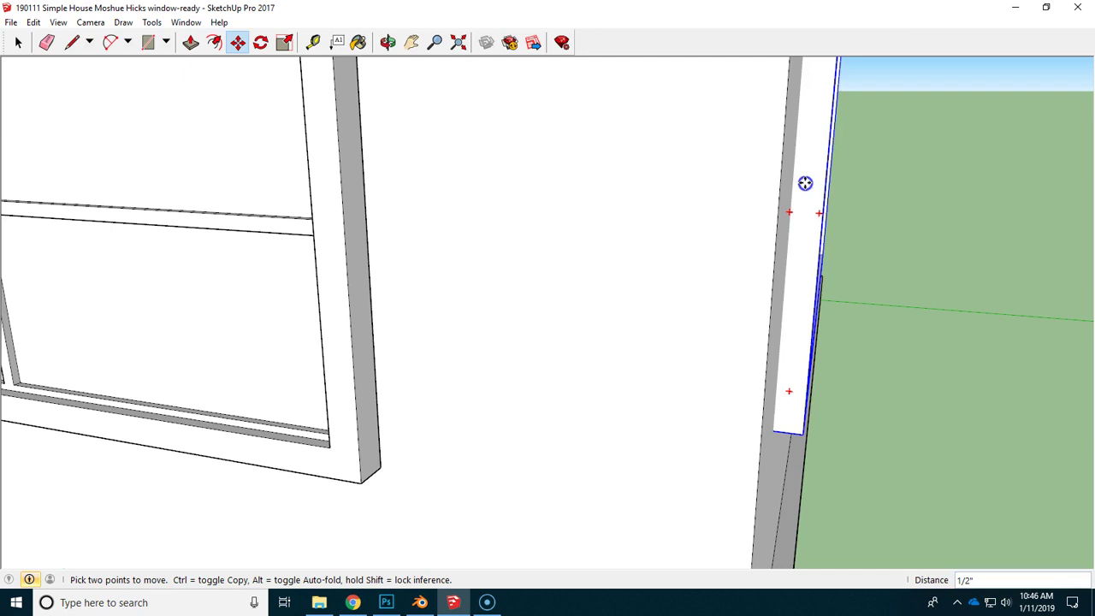
{"action": "left_click", "coordinate": [931, 196]}
{"action": "mouse_move", "coordinate": [931, 196]}
{"action": "middle_mouse_down"}
{"action": "mouse_move", "coordinate": [684, 176]}
{"action": "mouse_move", "coordinate": [914, 284]}
{"action": "mouse_move", "coordinate": [521, 350]}
{"action": "mouse_move", "coordinate": [761, 264]}
{"action": "mouse_move", "coordinate": [476, 217]}
{"action": "mouse_move", "coordinate": [550, 227]}
{"action": "middle_mouse_up"}
{"action": "scroll", "coordinate": [856, 278], "scroll_direction": "down", "scroll_amount": 5}
{"action": "left_click", "coordinate": [550, 228]}
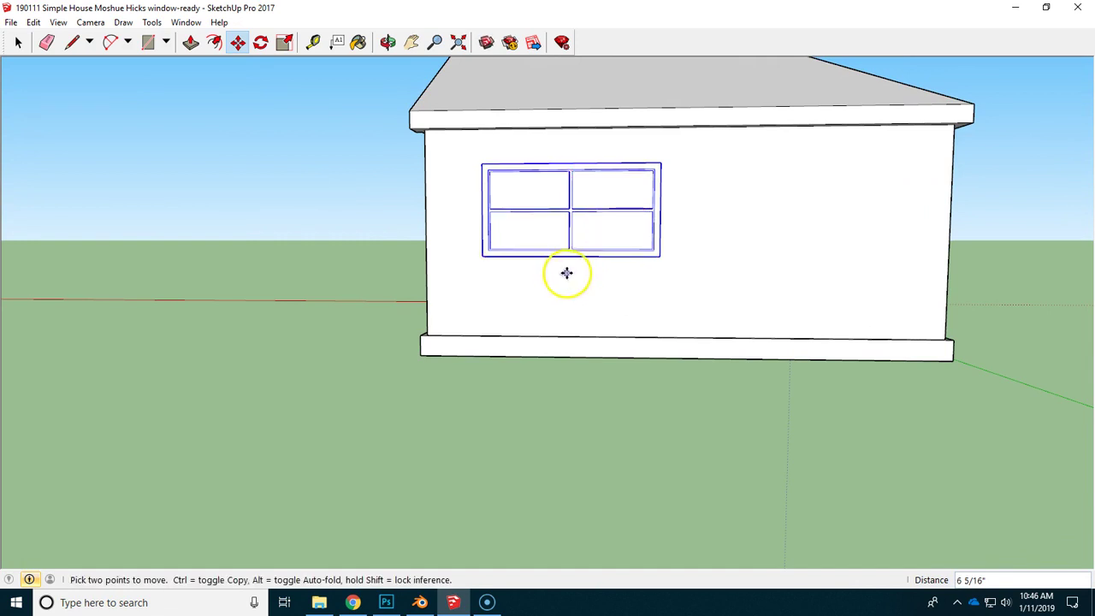
Copy the window along the red axis to place a second one to its right
{"action": "middle_click_drag", "start_coordinate": [567, 272], "coordinate": [535, 265]}
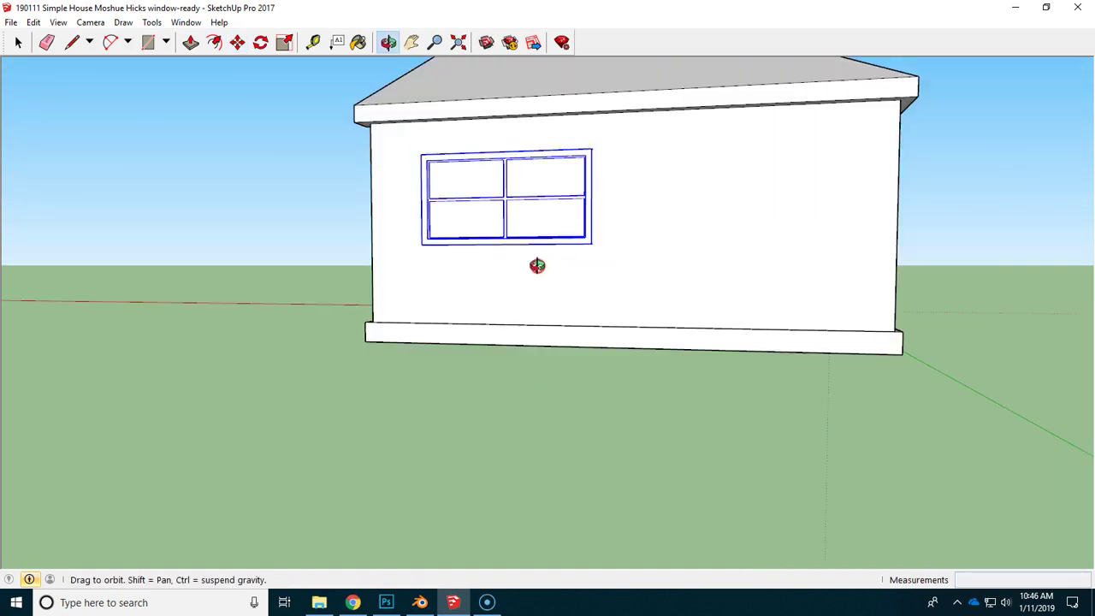
{"action": "left_click", "coordinate": [505, 201]}
{"action": "key", "text": "ctrl"}
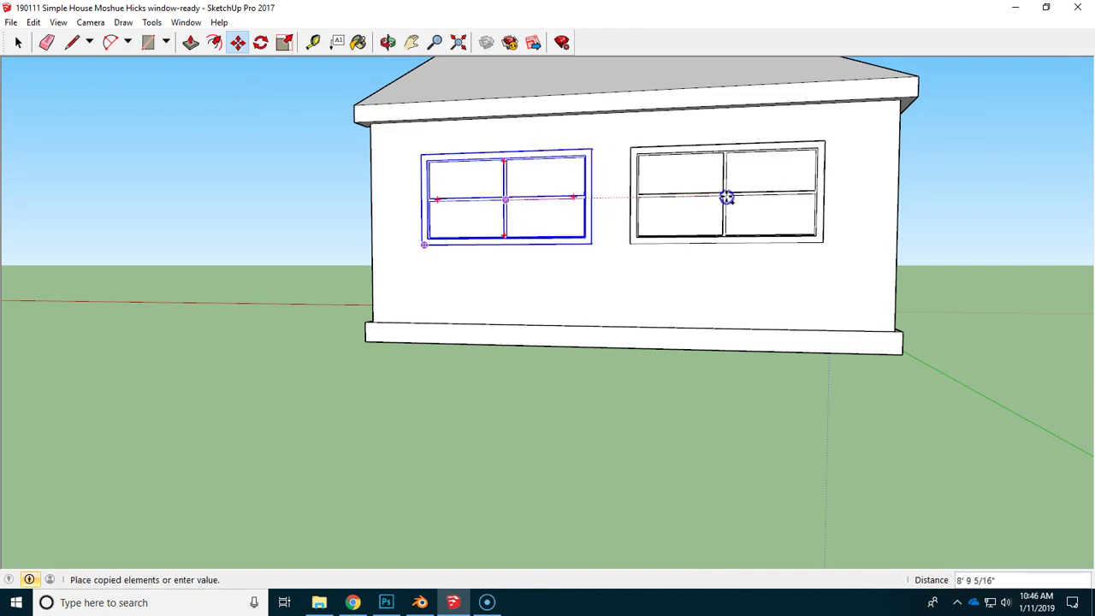
{"action": "left_click", "coordinate": [729, 197]}
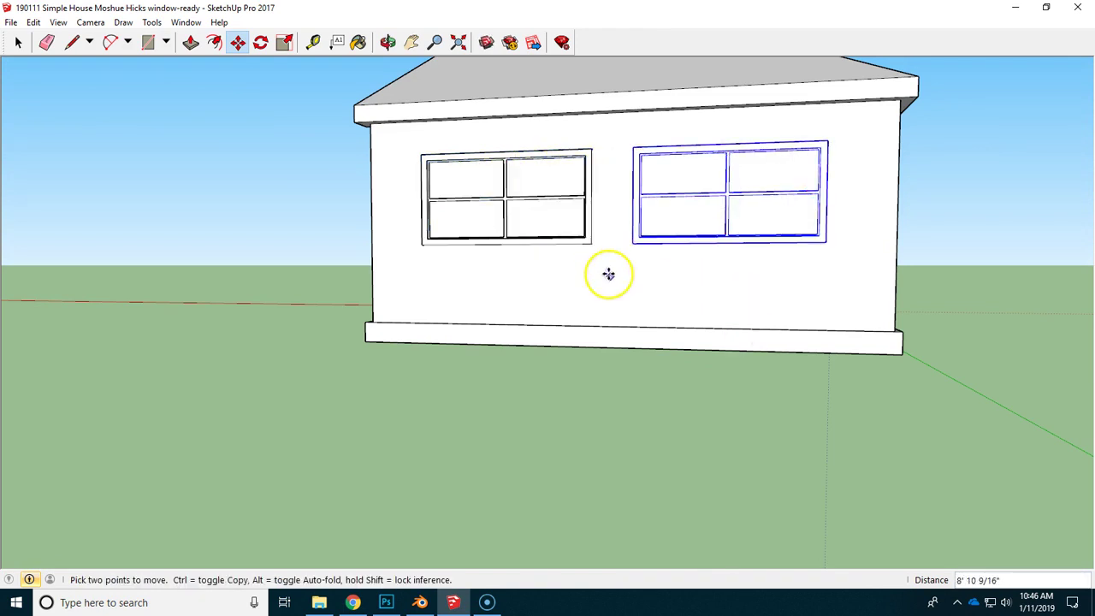
{"action": "middle_click_drag", "start_coordinate": [609, 273], "coordinate": [701, 342]}
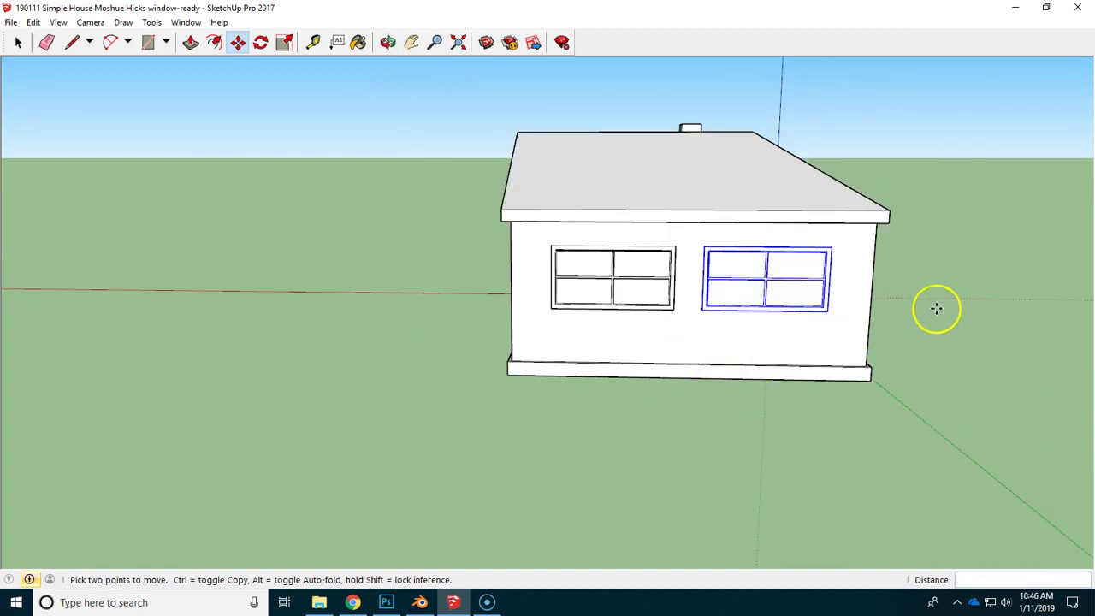
{"action": "middle_click_drag", "start_coordinate": [940, 308], "coordinate": [741, 303]}
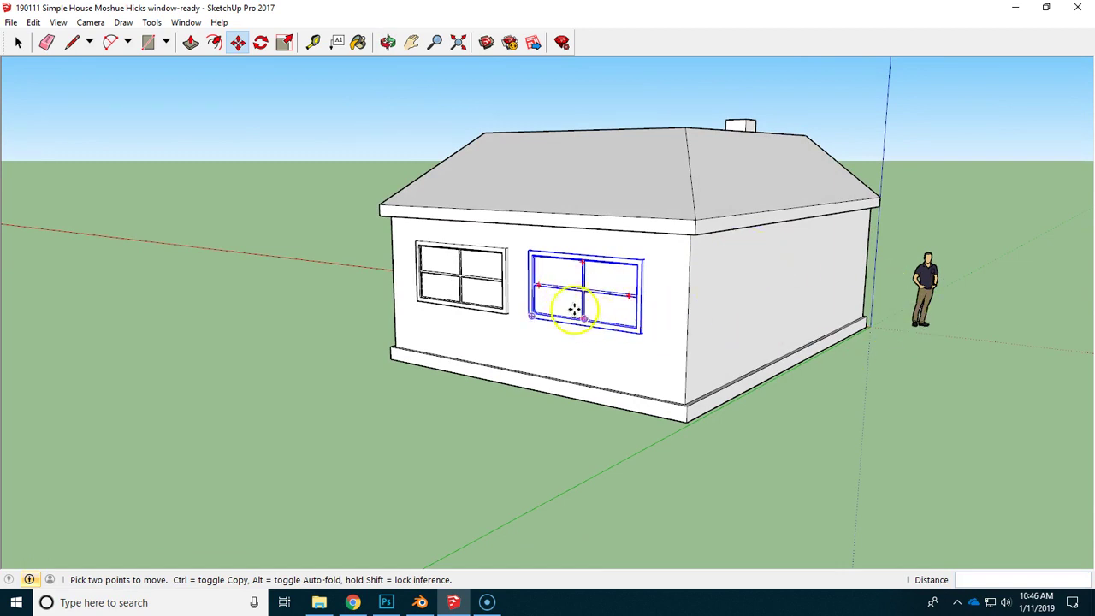
{"action": "middle_click_drag", "start_coordinate": [520, 298], "coordinate": [898, 316]}
Select the gable-end window and copy it just past the far end wall
{"action": "key", "text": "space"}
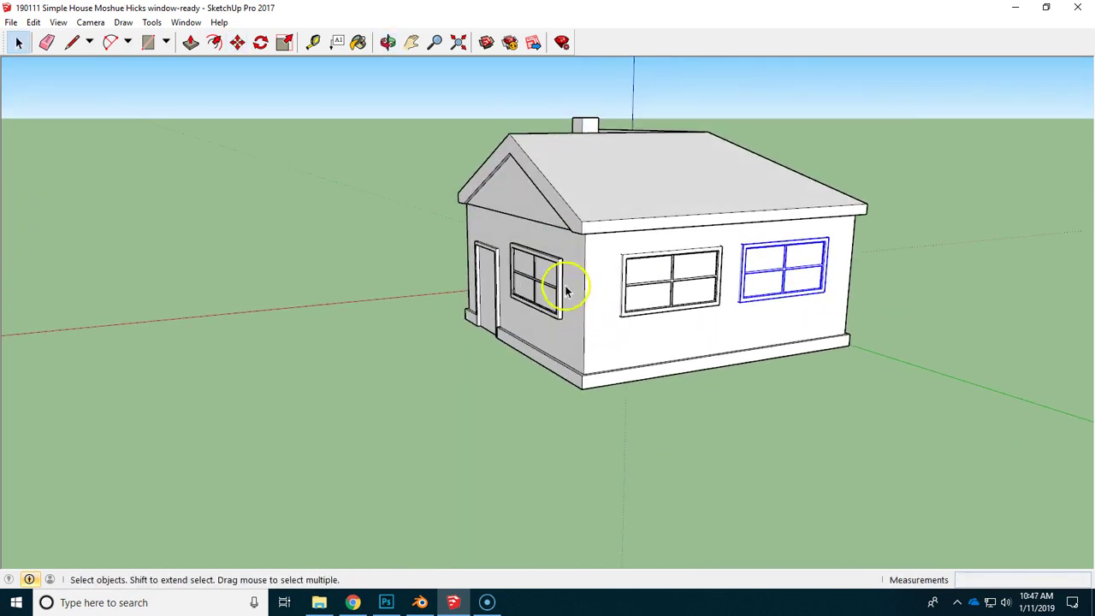
{"action": "left_click", "coordinate": [555, 289]}
{"action": "middle_click_drag", "start_coordinate": [627, 291], "coordinate": [453, 270]}
{"action": "key", "text": "m"}
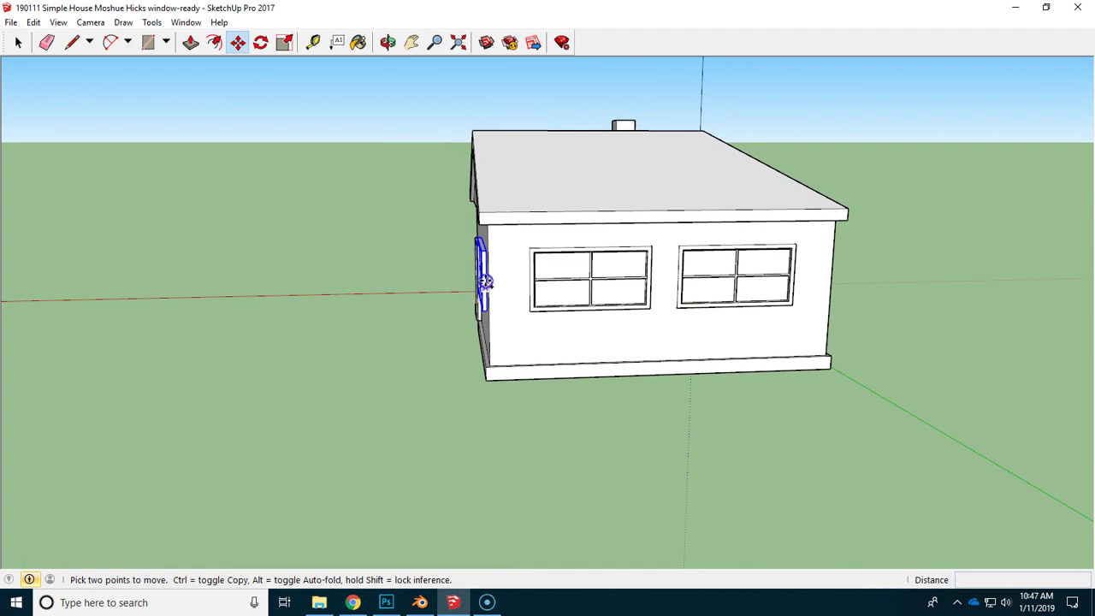
{"action": "left_click", "coordinate": [483, 281]}
{"action": "key", "text": "ctrl"}
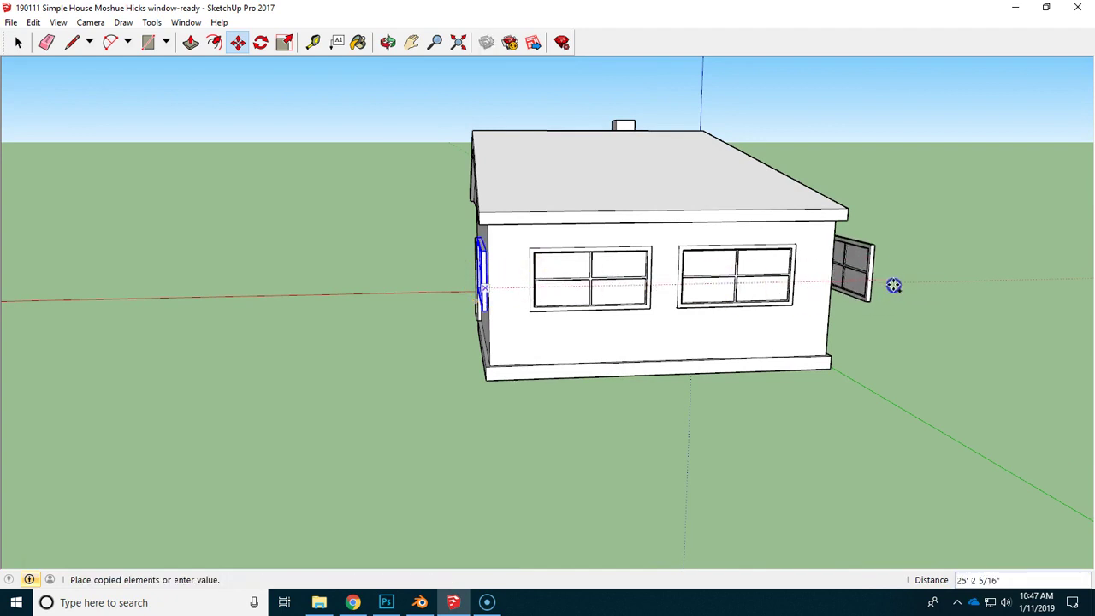
{"action": "left_click", "coordinate": [894, 286]}
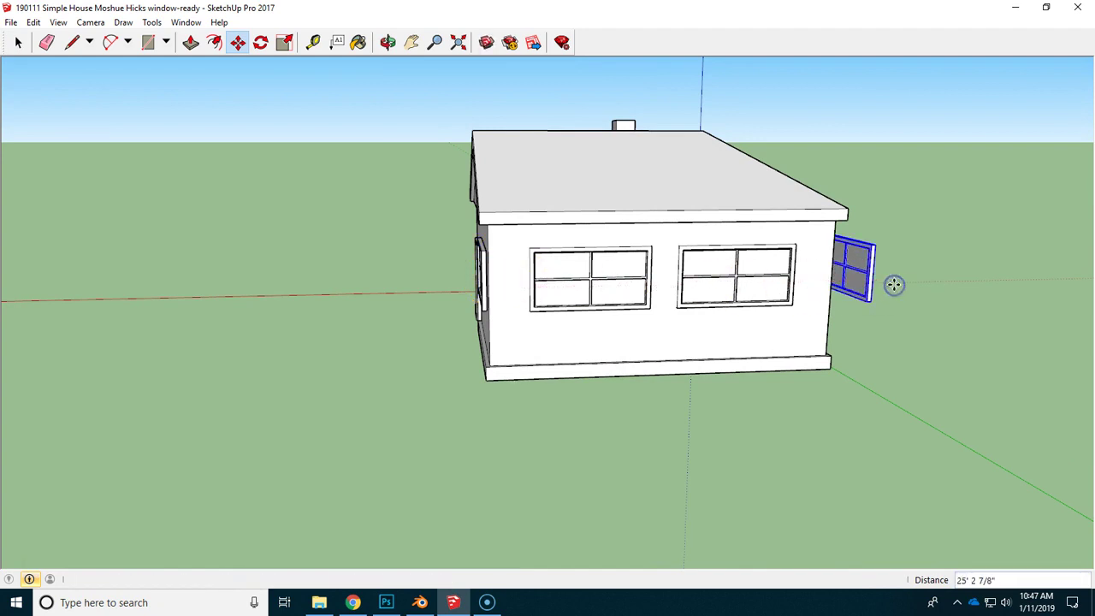
{"action": "middle_click_drag", "start_coordinate": [895, 283], "coordinate": [748, 303]}
{"action": "scroll", "coordinate": [770, 297], "scroll_direction": "up", "scroll_amount": 5}
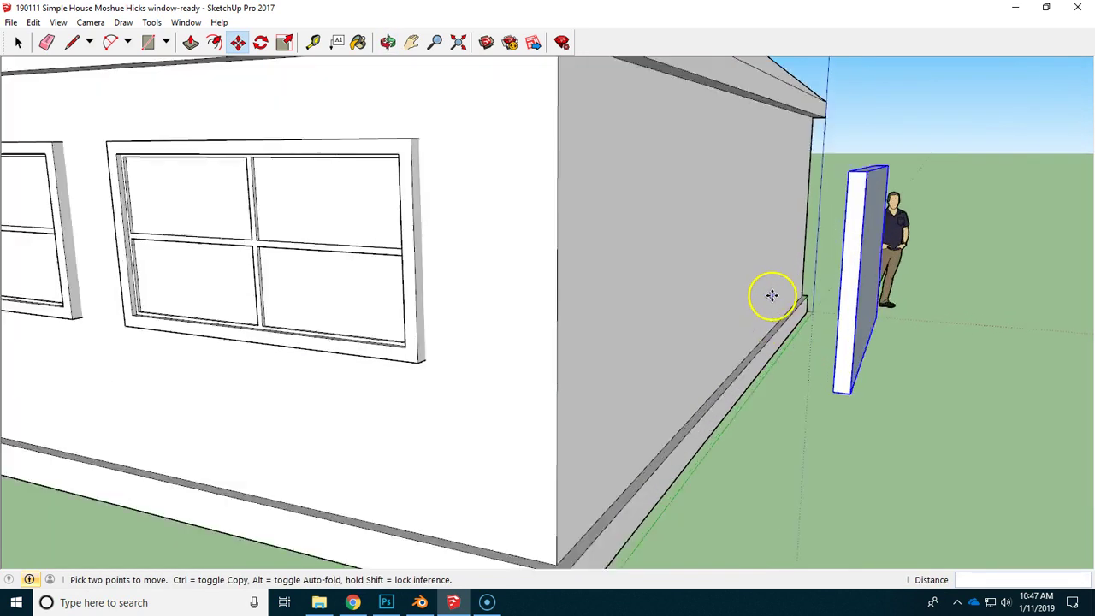
Flip the copied window along the component's blue axis
{"action": "scroll", "coordinate": [772, 296], "scroll_direction": "up", "scroll_amount": 3}
{"action": "right_click", "coordinate": [905, 280]}
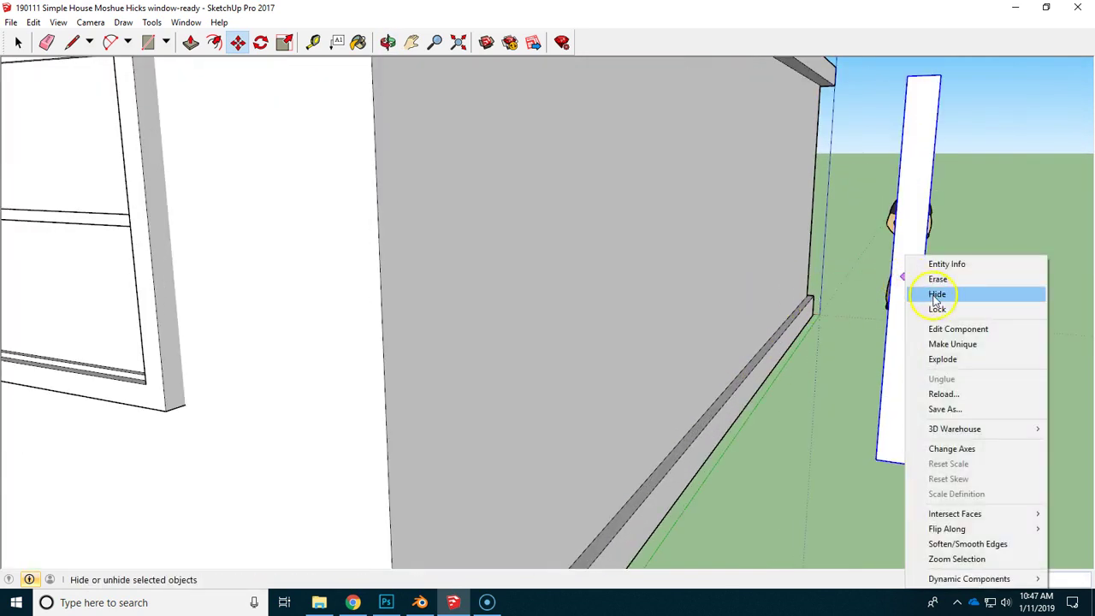
{"action": "mouse_move", "coordinate": [973, 531]}
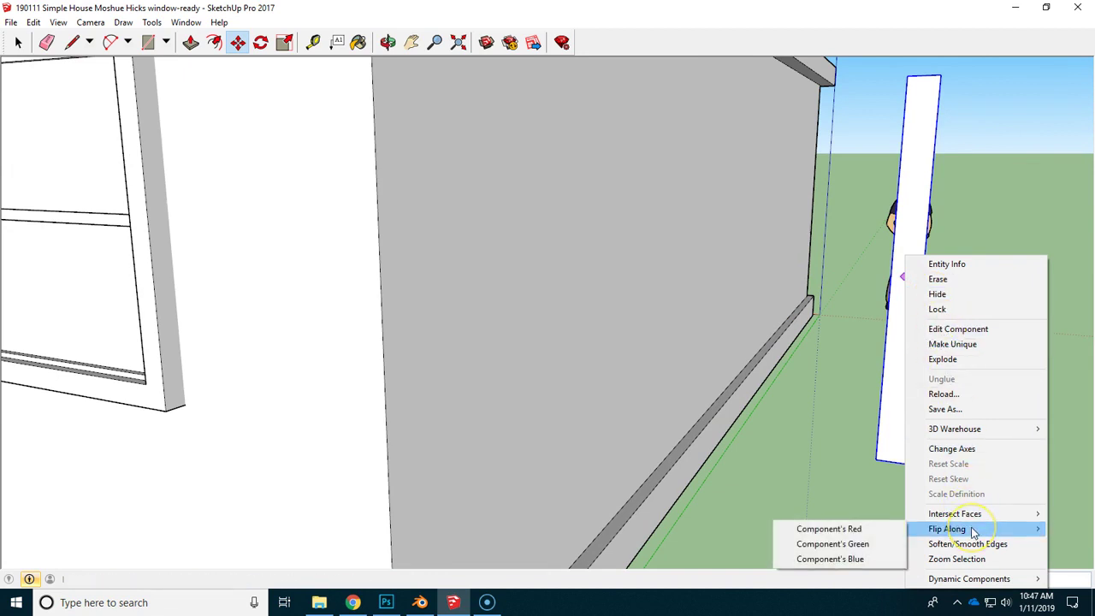
{"action": "left_click", "coordinate": [853, 560]}
{"action": "middle_click_drag", "start_coordinate": [977, 390], "coordinate": [832, 508]}
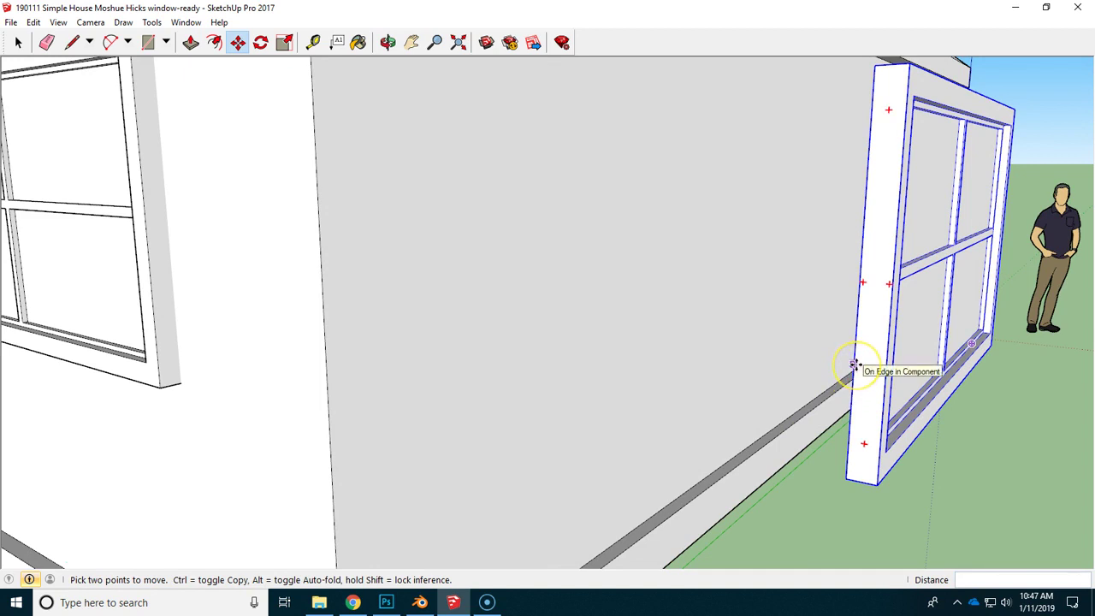
Snap the copied window by its frame edge onto the far end wall, then move it into the wall
{"action": "left_click", "coordinate": [893, 358]}
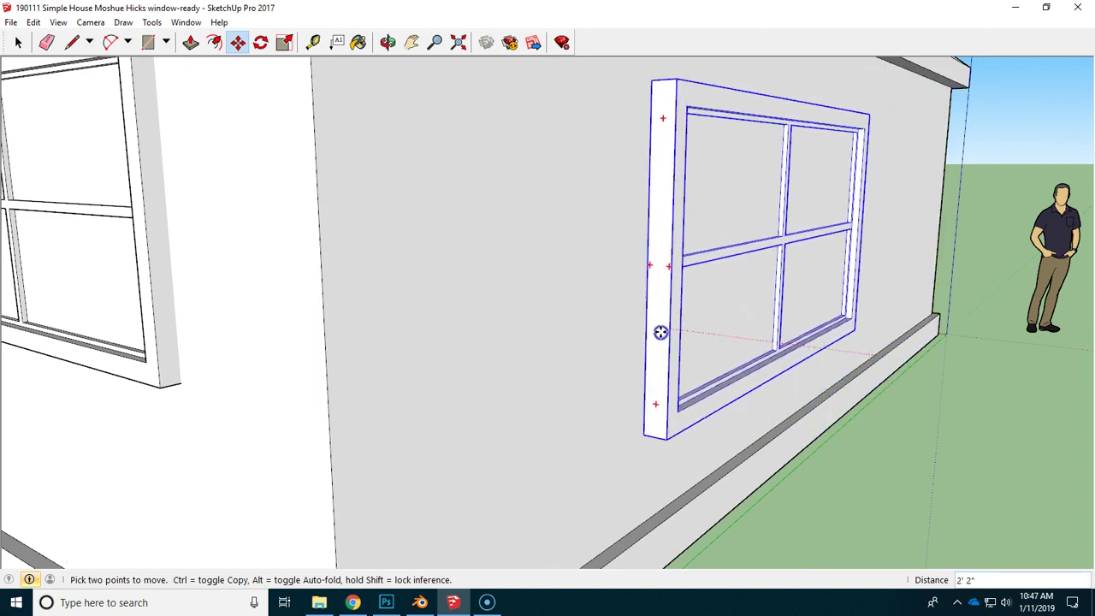
{"action": "left_click", "coordinate": [661, 333]}
{"action": "middle_click_drag", "start_coordinate": [611, 344], "coordinate": [774, 344]}
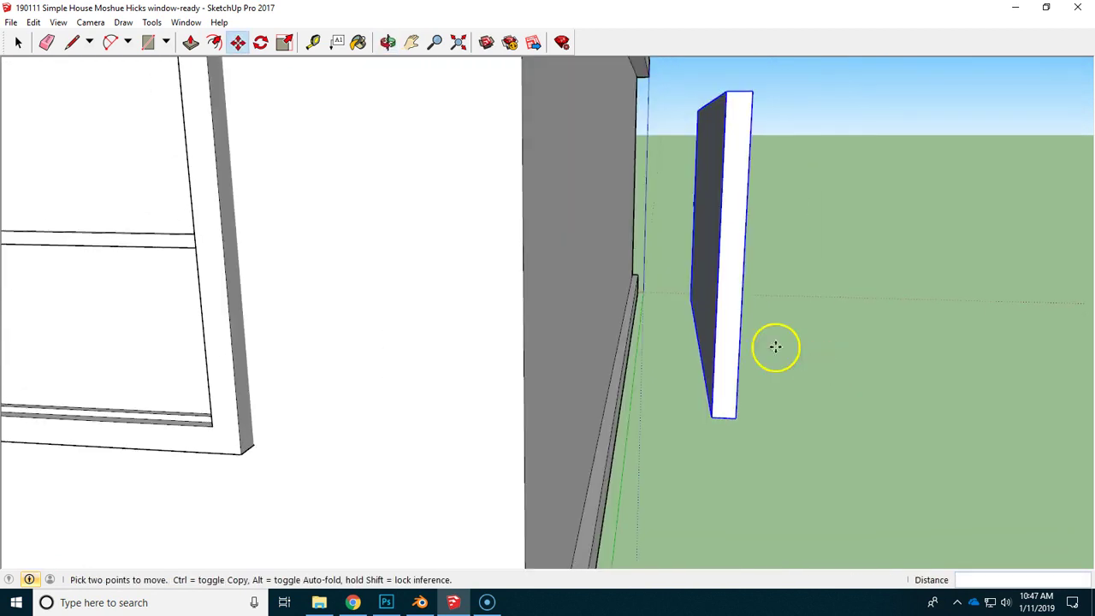
{"action": "left_click", "coordinate": [734, 326]}
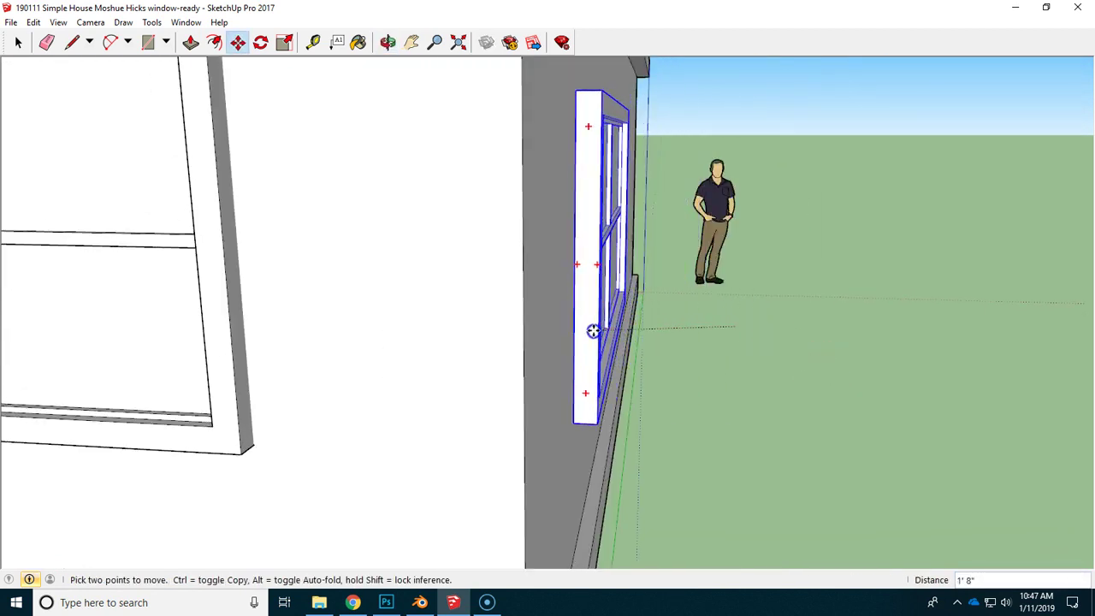
{"action": "left_click", "coordinate": [589, 320]}
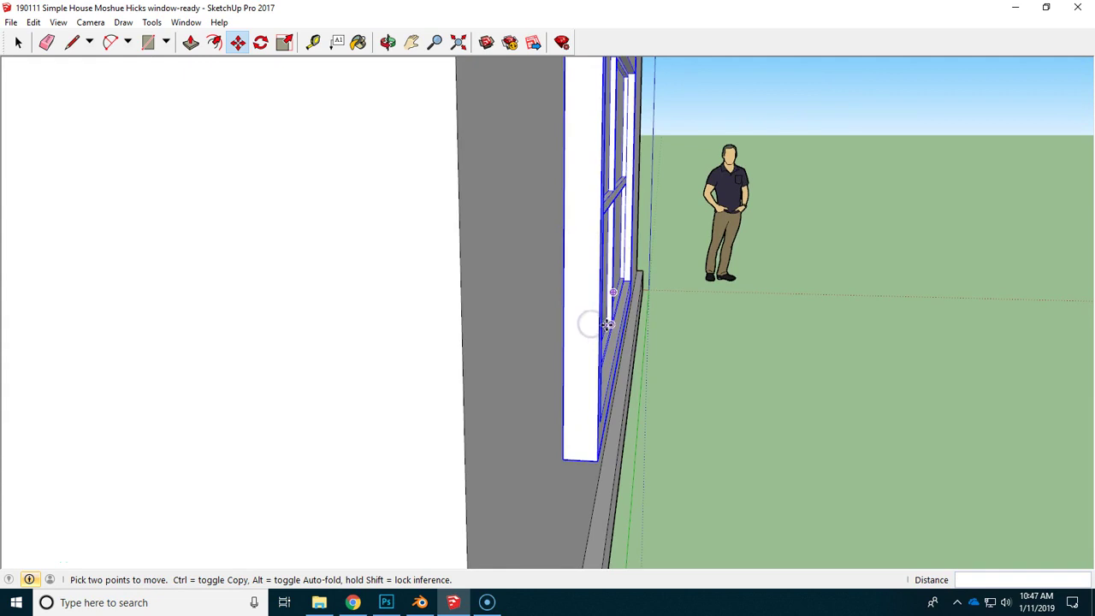
{"action": "scroll", "coordinate": [603, 320], "scroll_direction": "up", "scroll_amount": 2}
{"action": "middle_click_drag", "start_coordinate": [587, 350], "coordinate": [572, 328]}
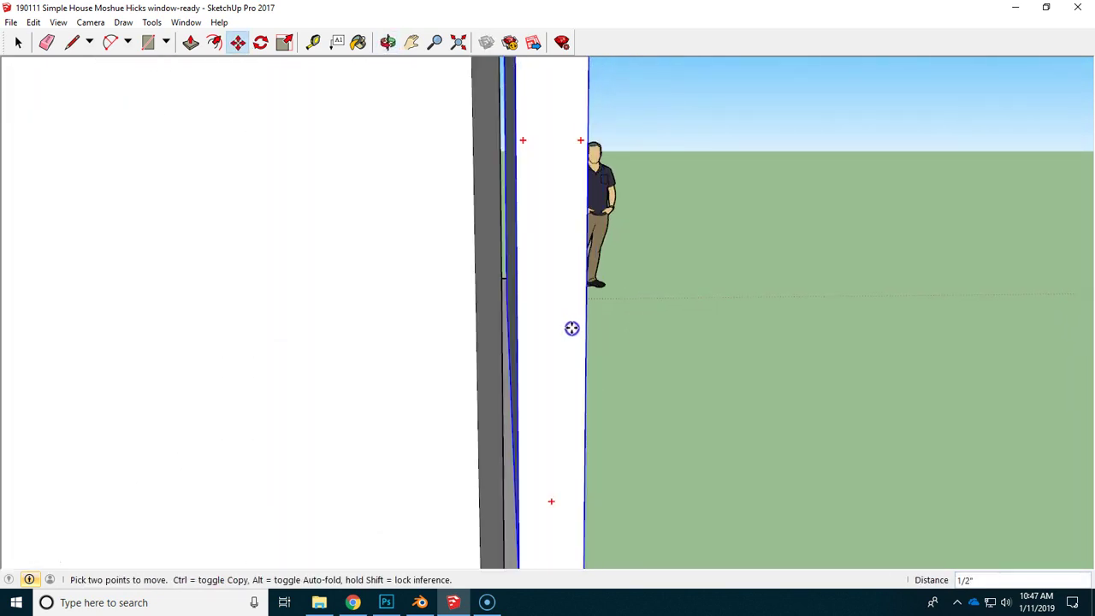